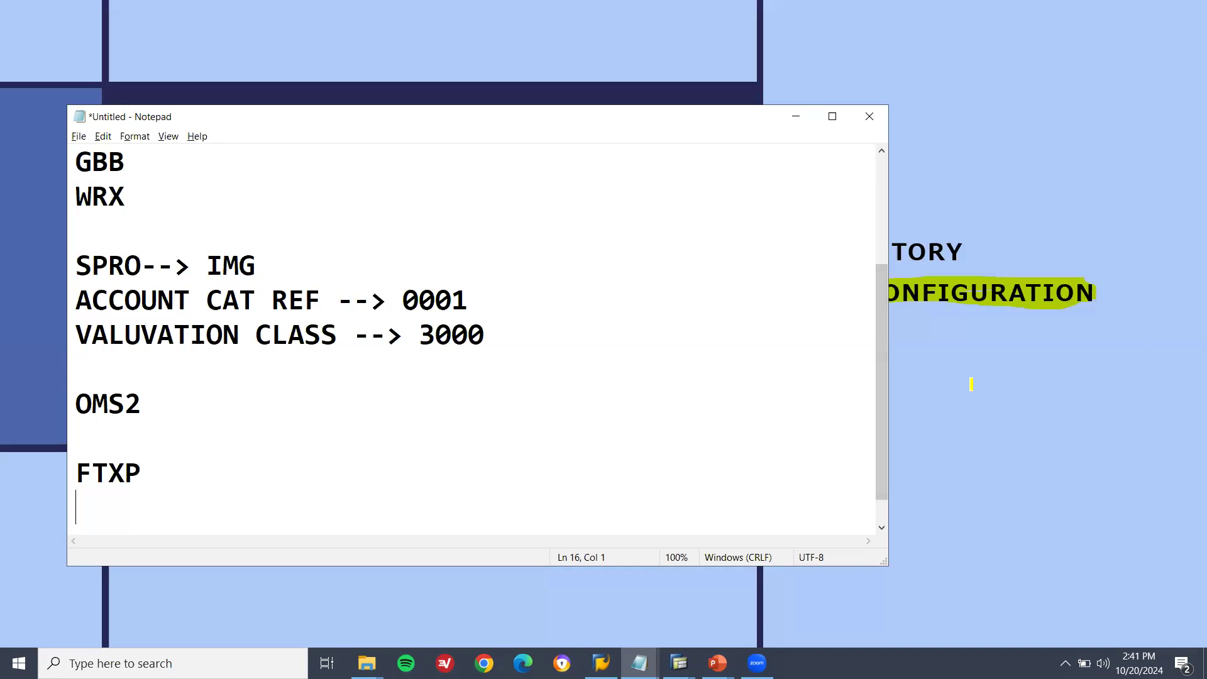
Bring the PowerPoint slide show forward and advance to the Material Master slide.
click(972, 384)
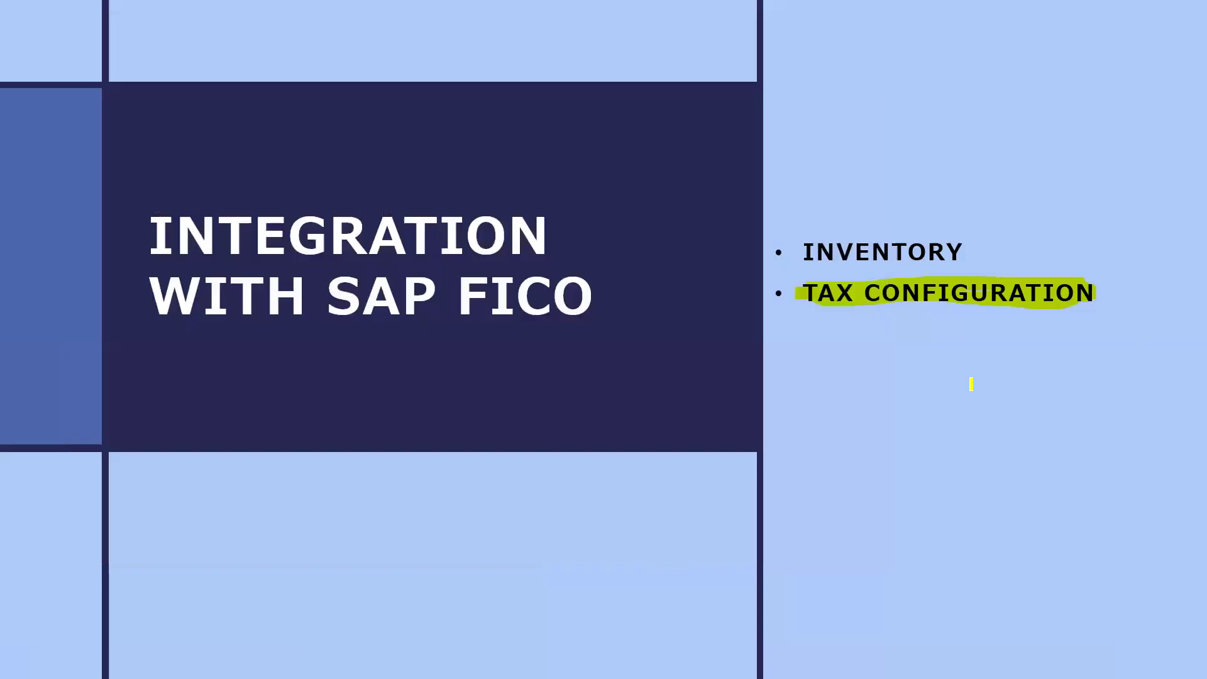
click(972, 384)
click(971, 383)
click(972, 384)
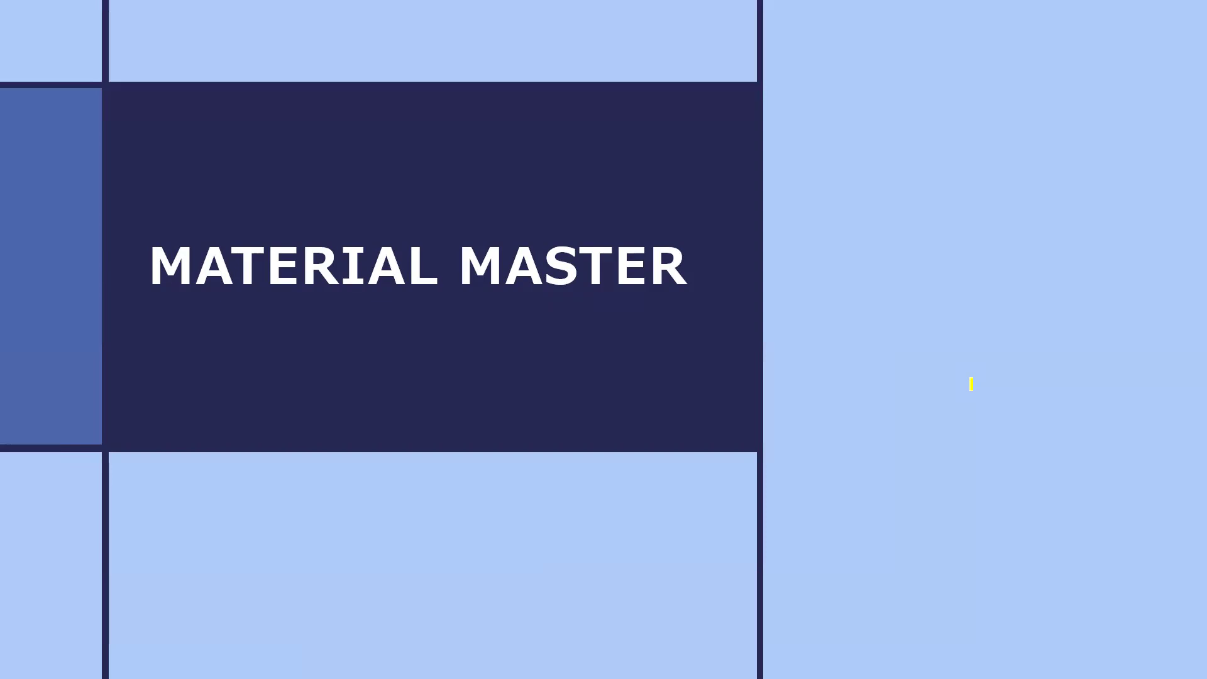
Switch to SAP Easy Access and start transaction MM01 for creating a material.
key(alt+Tab)
key(alt+Tab)
key(alt+Tab)
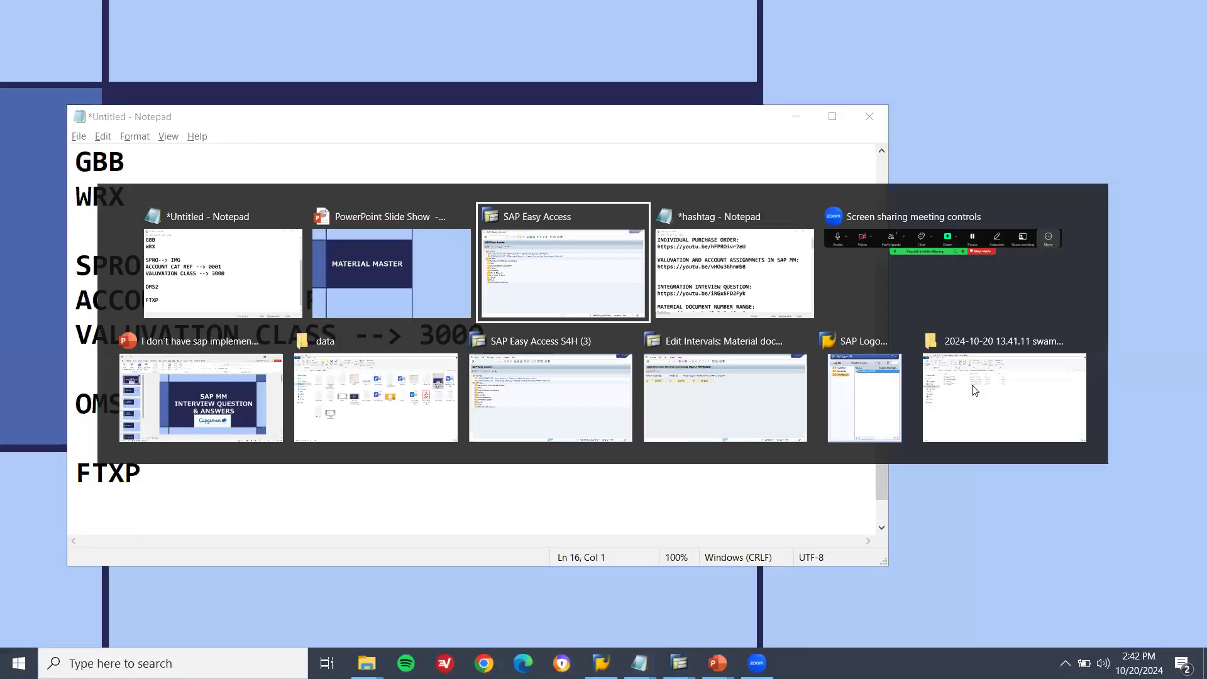
text(M)
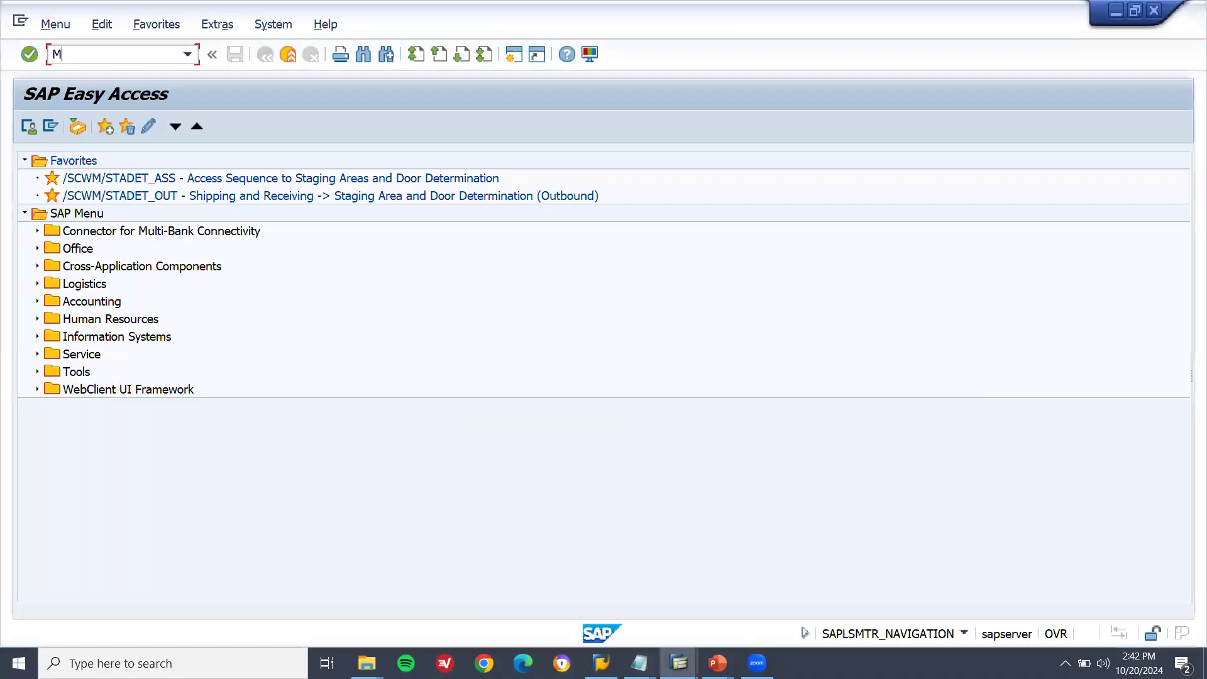
text(M01)
key(Return)
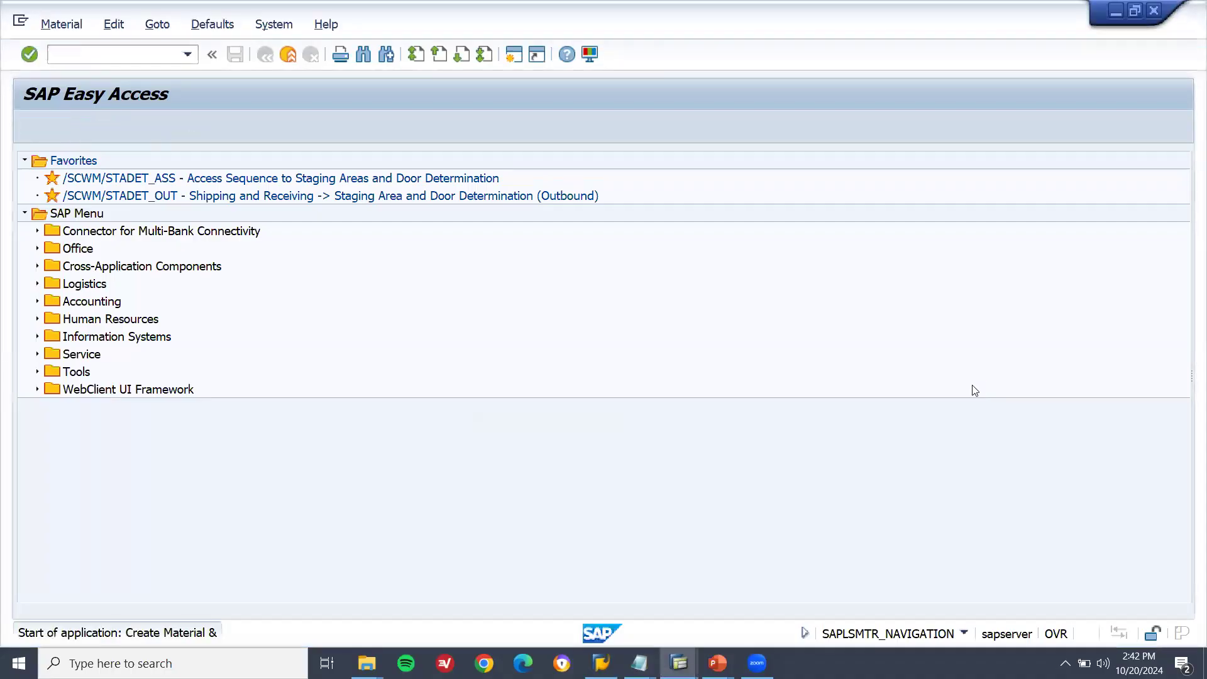
Choose Mechanical engineering as industry and Zinished Product-L2W*** as material type, and bring up the view selection.
key(Tab)
key(m)
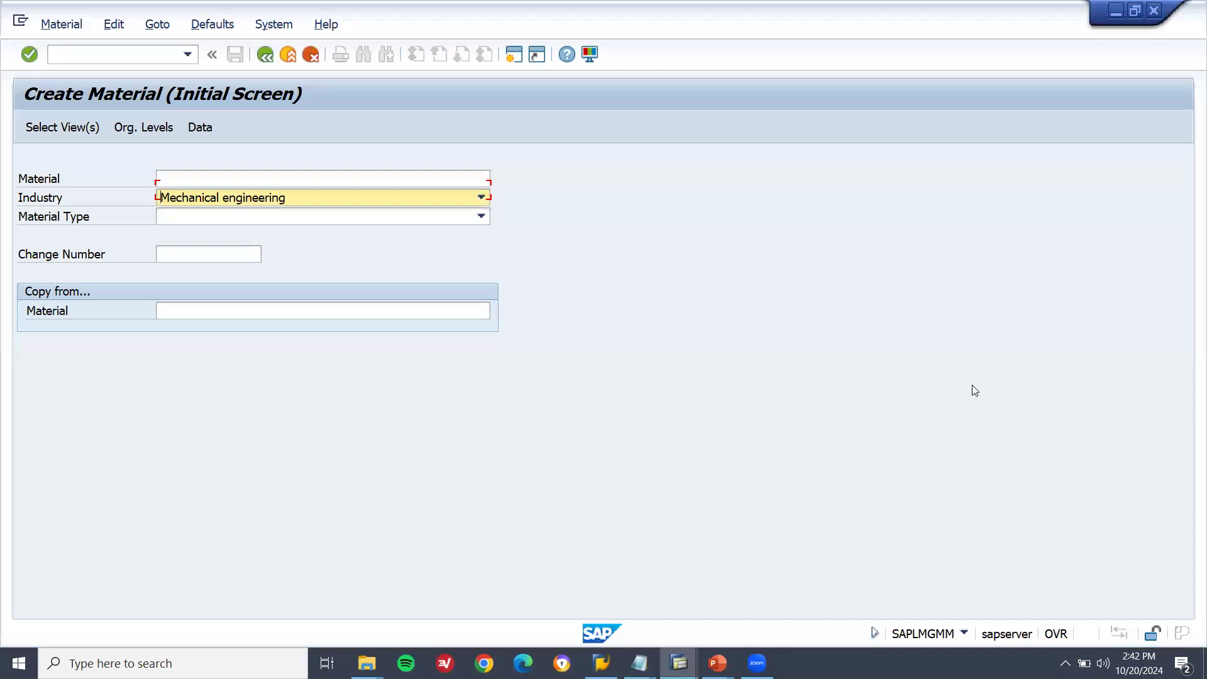
key(Tab)
key(z)
key(z)
key(z)
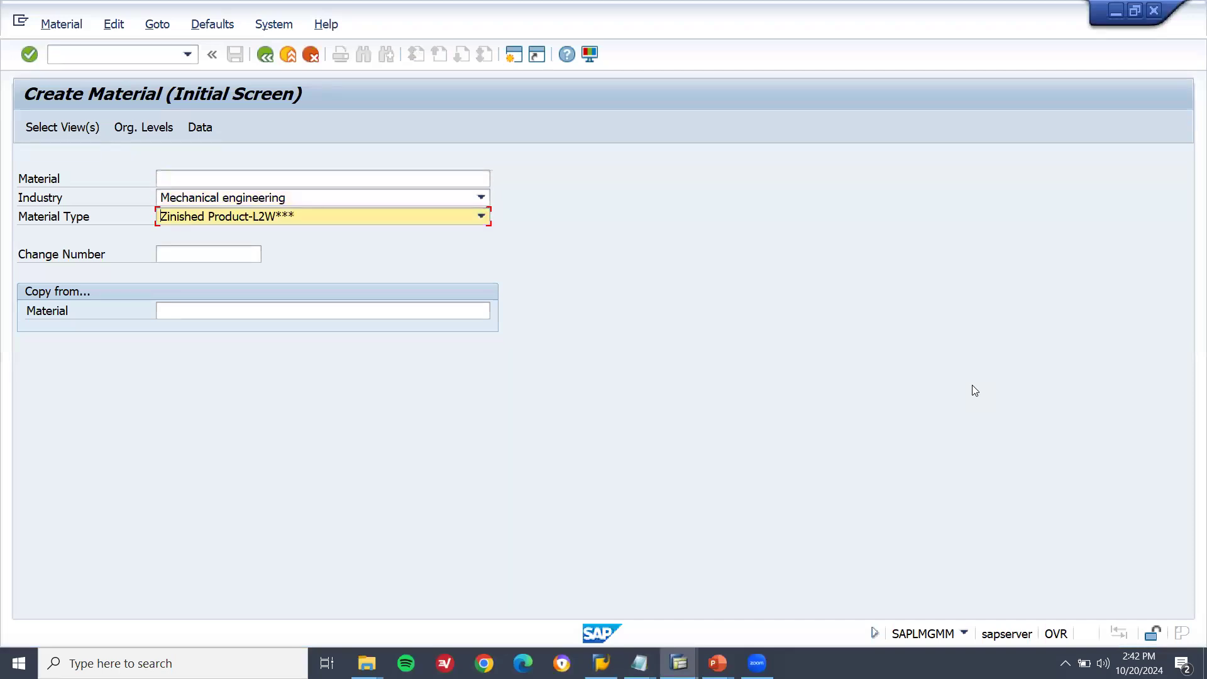
key(Return)
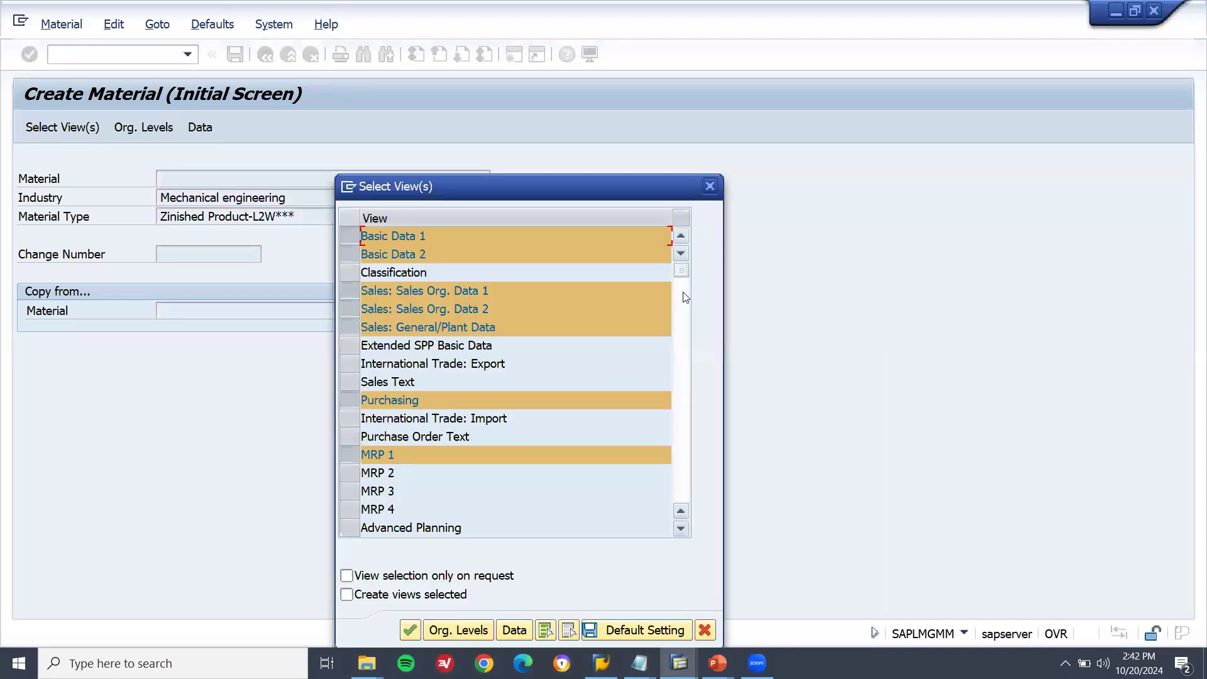
Deselect the Sales Org. Data 1, Sales Org. Data 2 and Sales: General/Plant Data views for the new material.
click(345, 291)
click(345, 309)
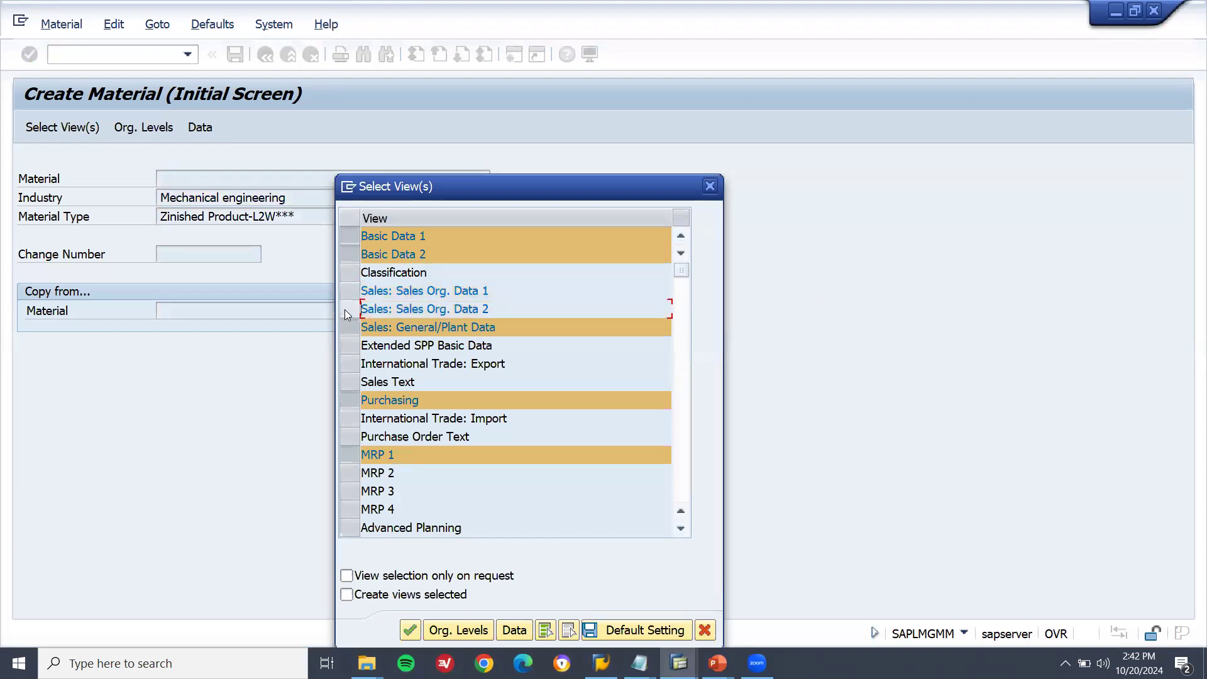
click(344, 326)
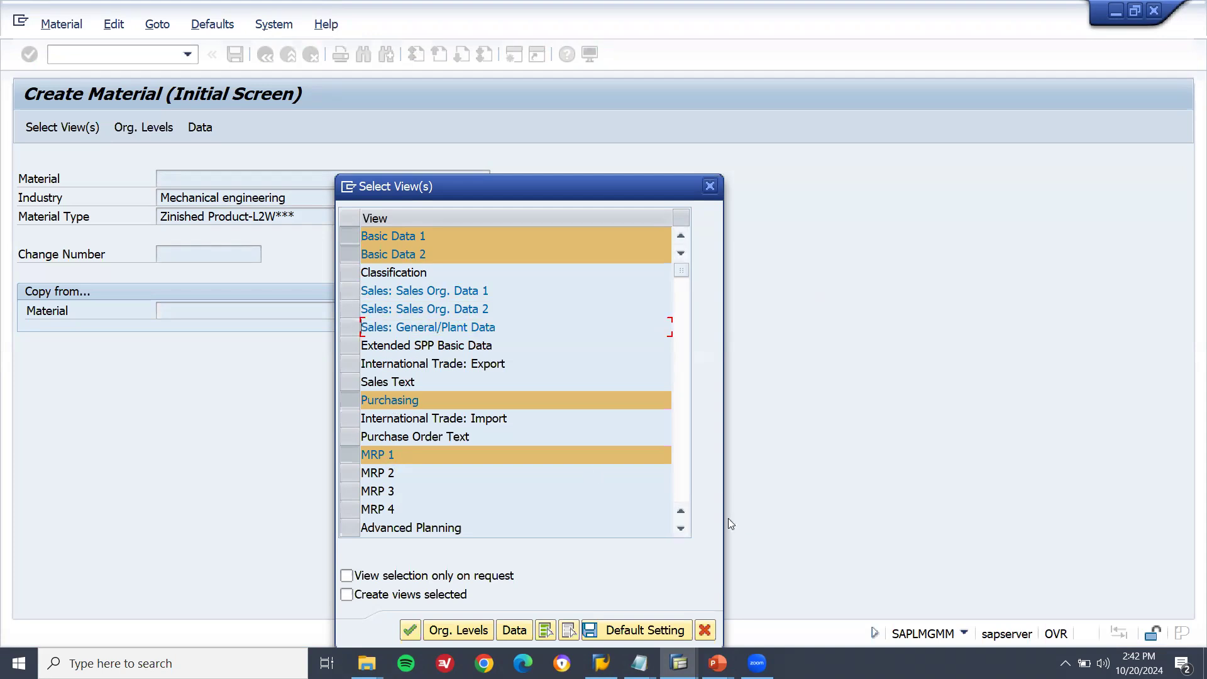
Examine the remaining material views in the selection list, from purchasing through accounting and costing.
click(681, 528)
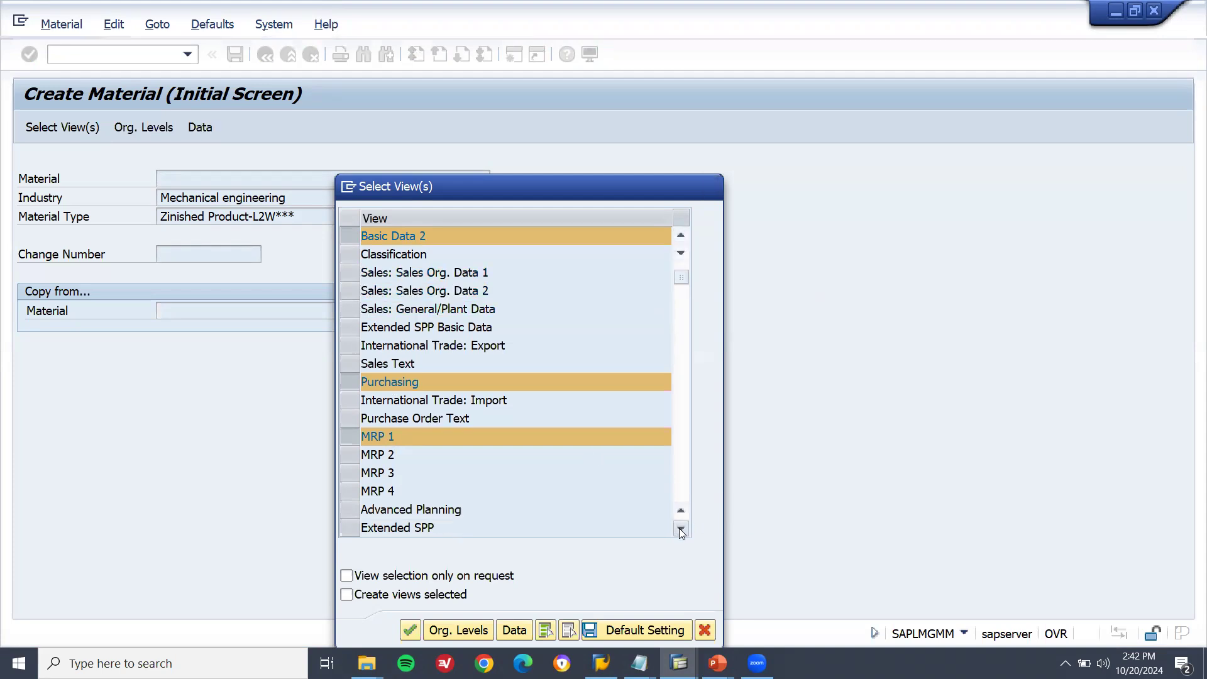
click(681, 528)
click(681, 528)
click(681, 528)
click(681, 529)
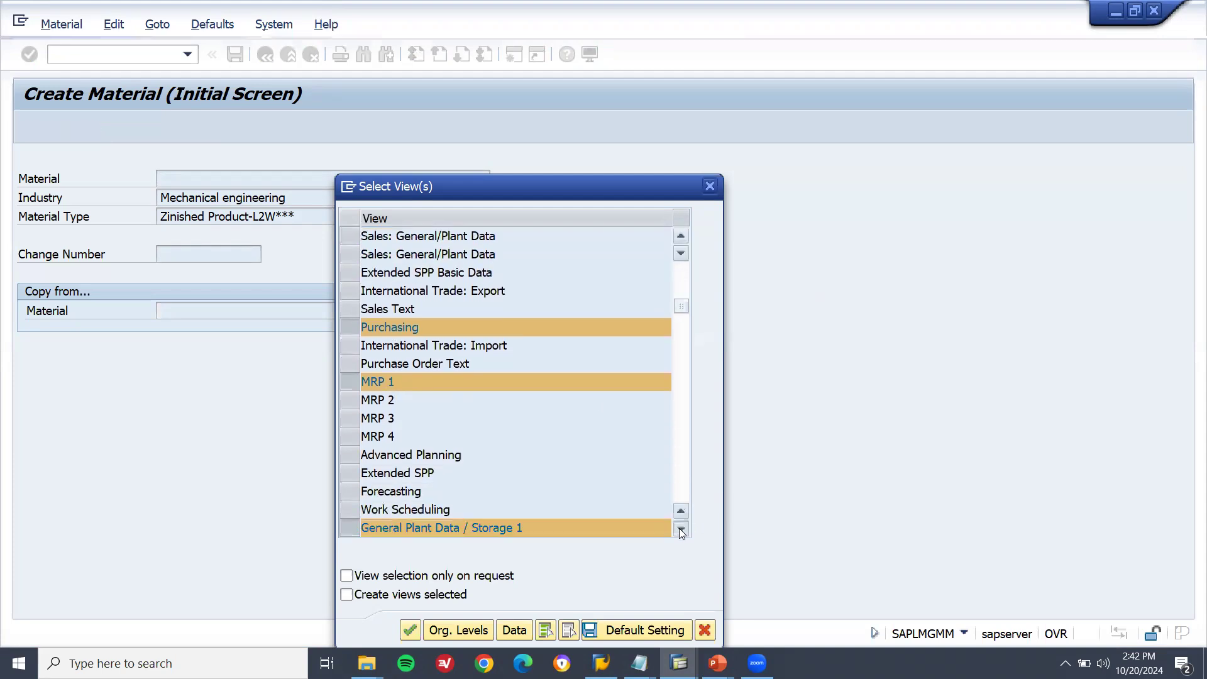
click(681, 529)
click(681, 530)
click(681, 530)
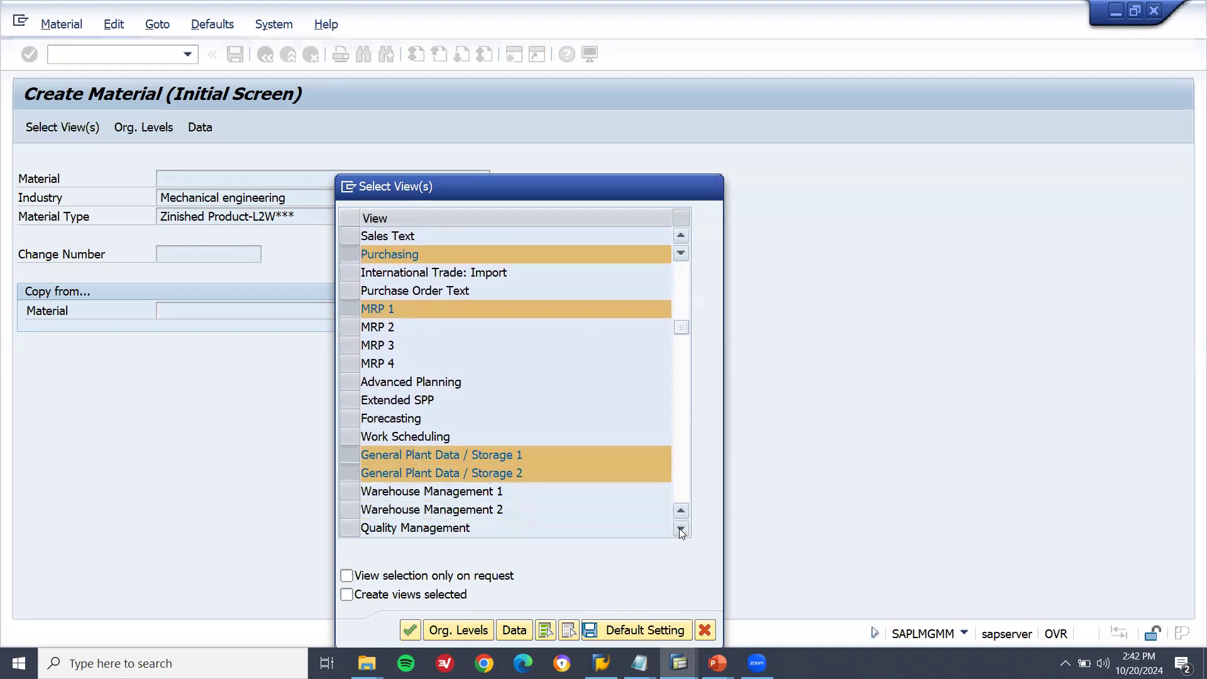
click(681, 530)
click(681, 529)
click(681, 529)
click(681, 529)
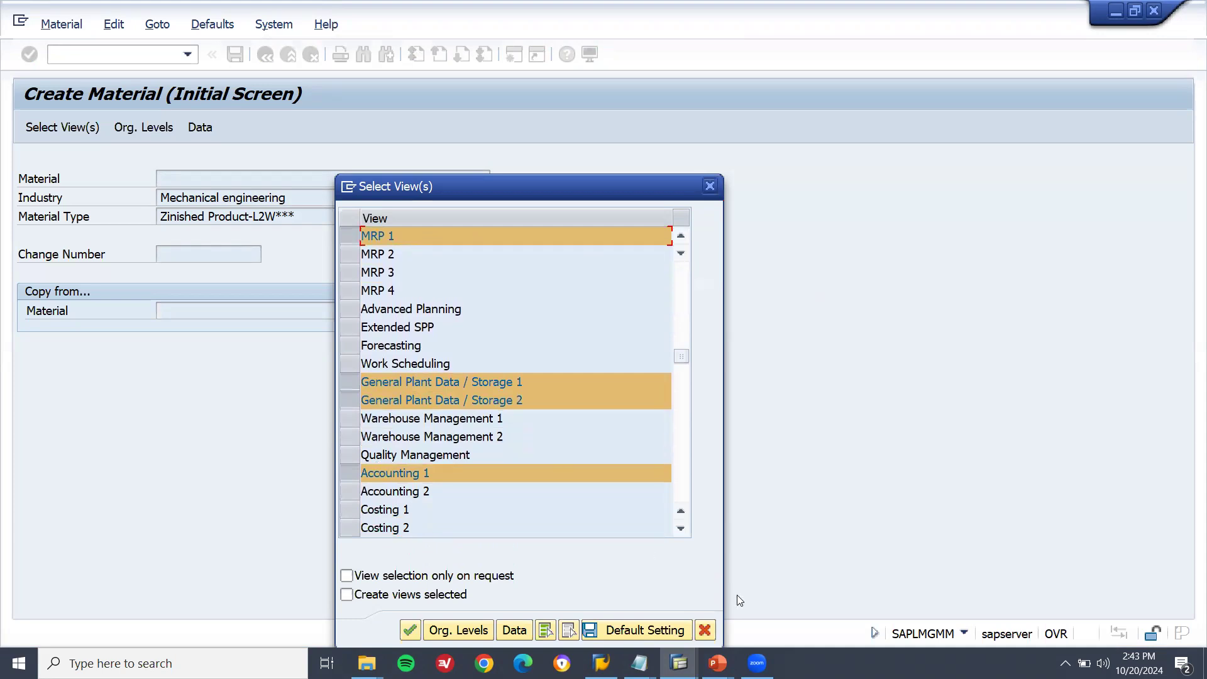
Switch to the untitled Notepad notes, add MMNR below FTXP with a blank line between them, and highlight it.
click(640, 663)
click(705, 596)
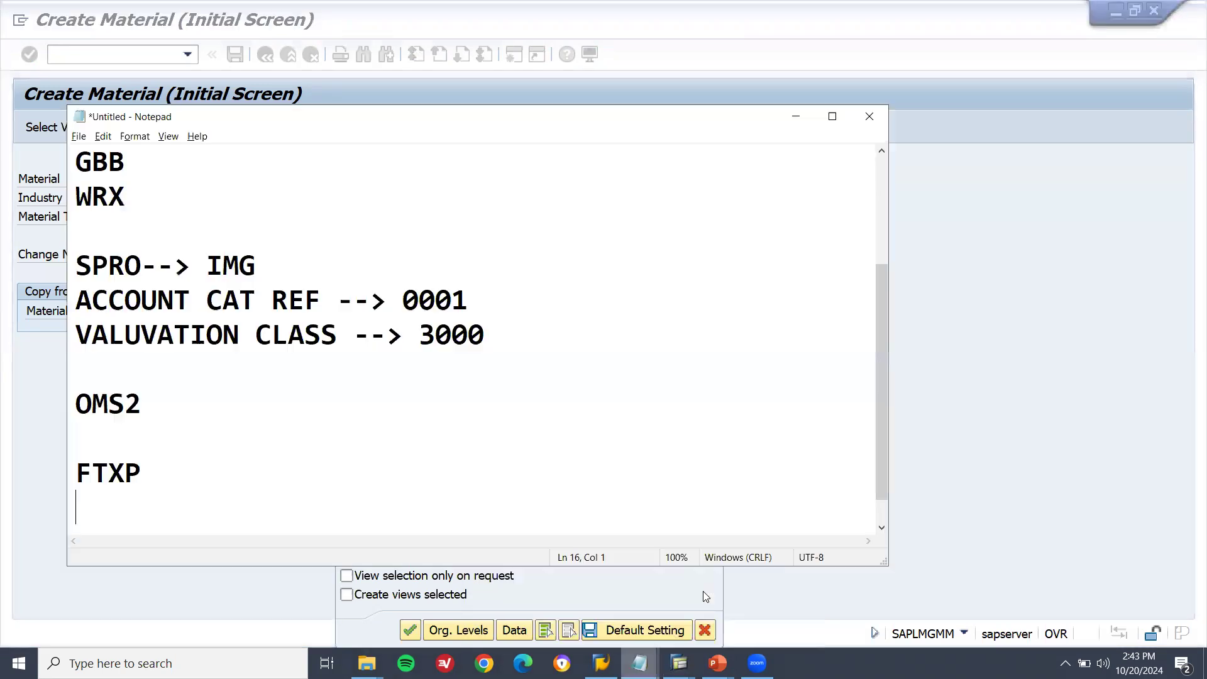
text(MMNR)
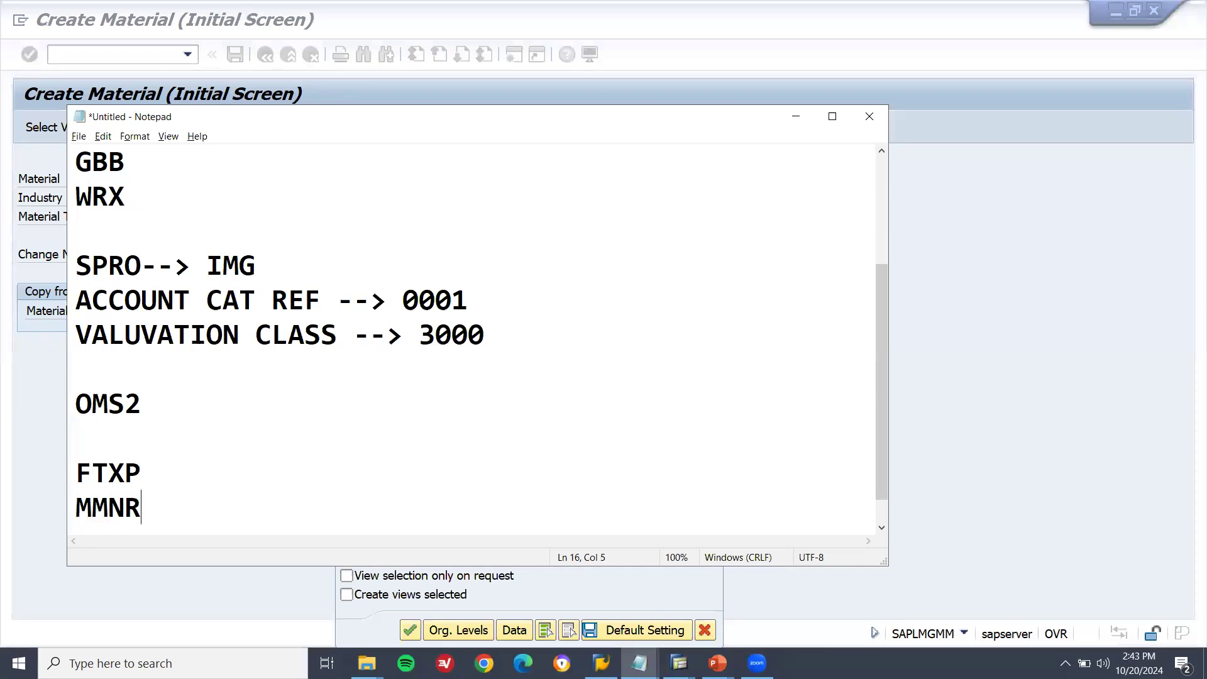
key(Return)
key(Up)
key(Return)
key(shift+Right)
key(shift+Right)
key(shift+Right)
key(shift+Right)
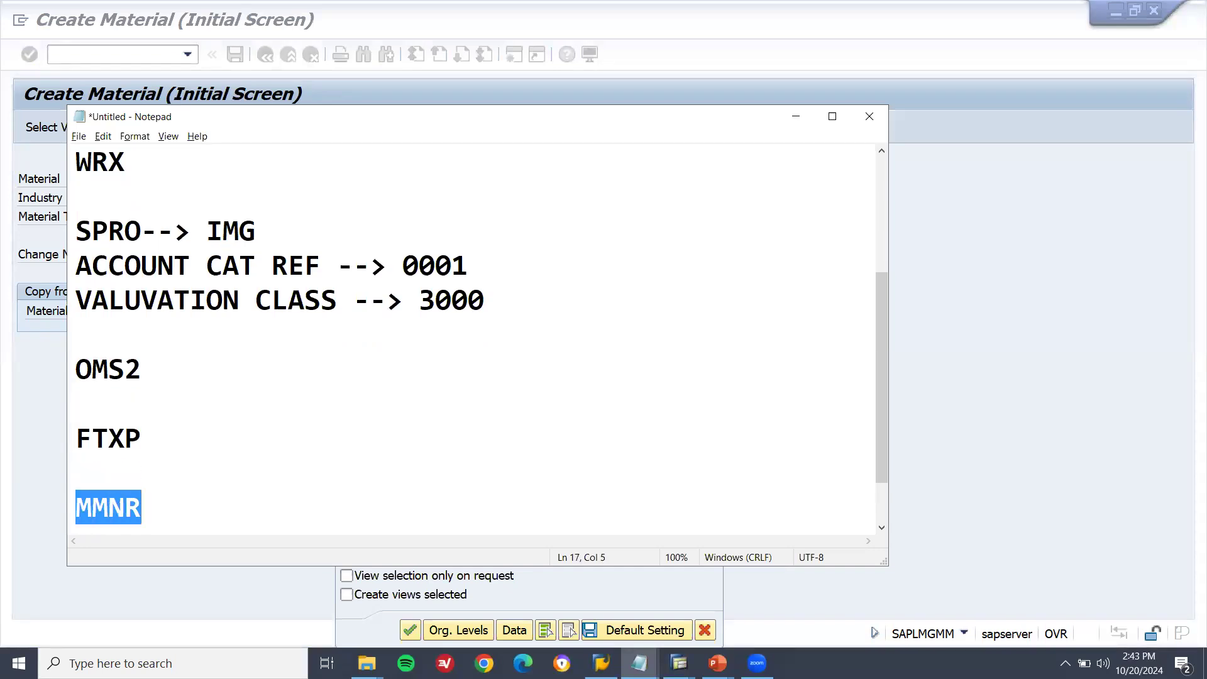
Find the Material Master Number Ranges entry in the hashtag Notepad file and highlight its title and link.
click(639, 663)
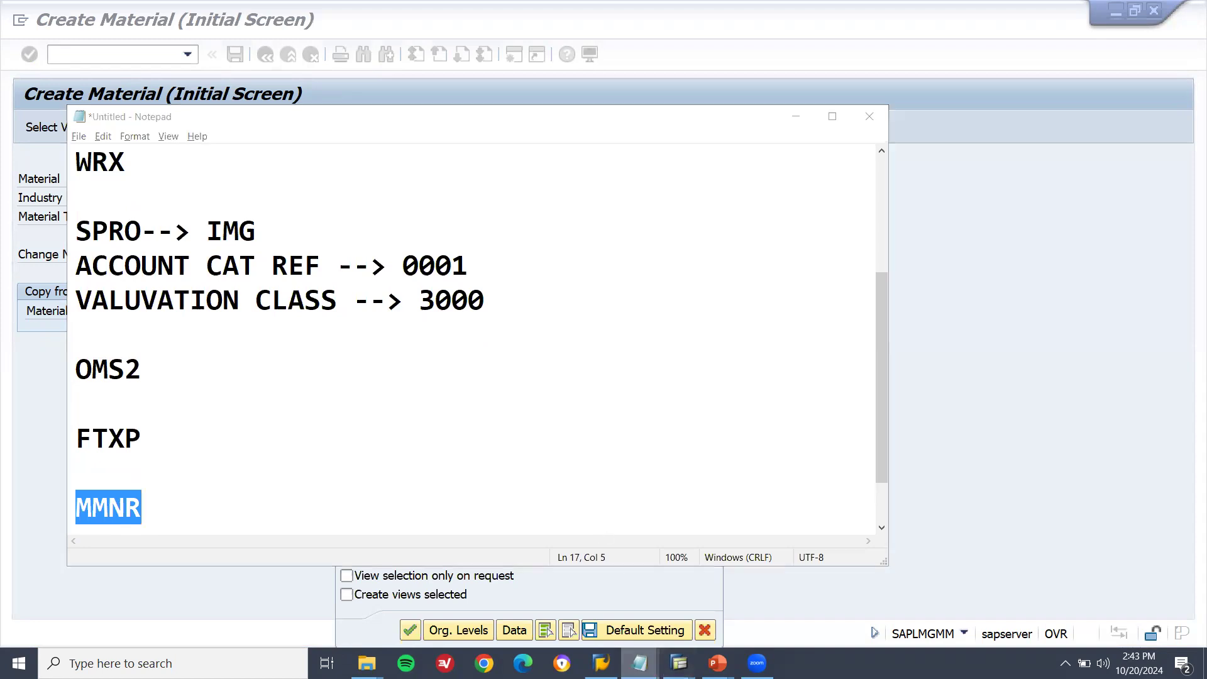
click(564, 595)
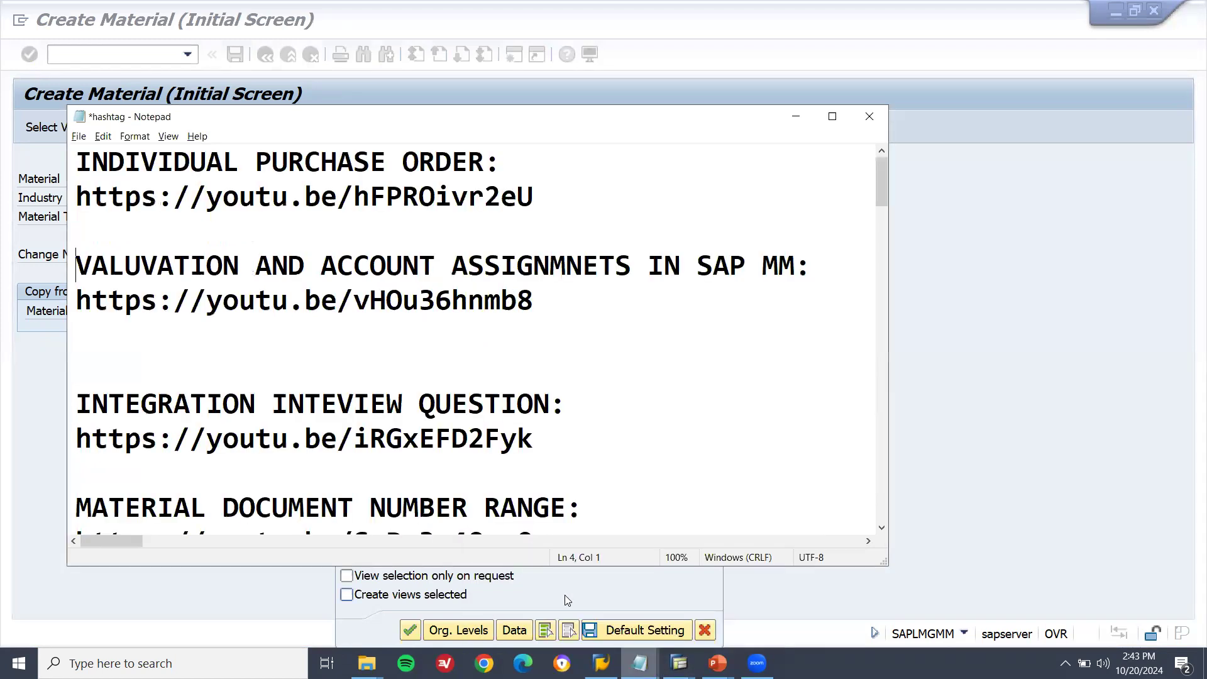
click(354, 438)
key(Down)
key(Down)
key(Down)
key(Down)
key(Down)
key(Down)
key(Down)
key(Down)
key(Down)
key(Down)
key(Down)
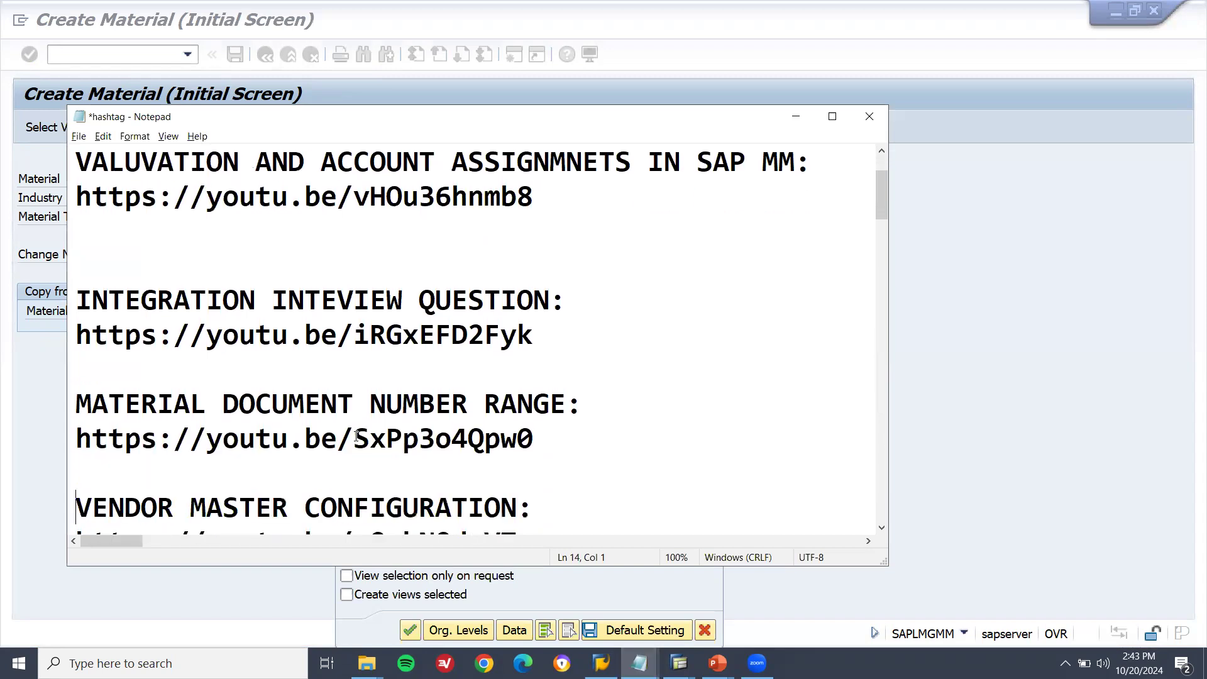
key(Up)
key(Up)
key(Up)
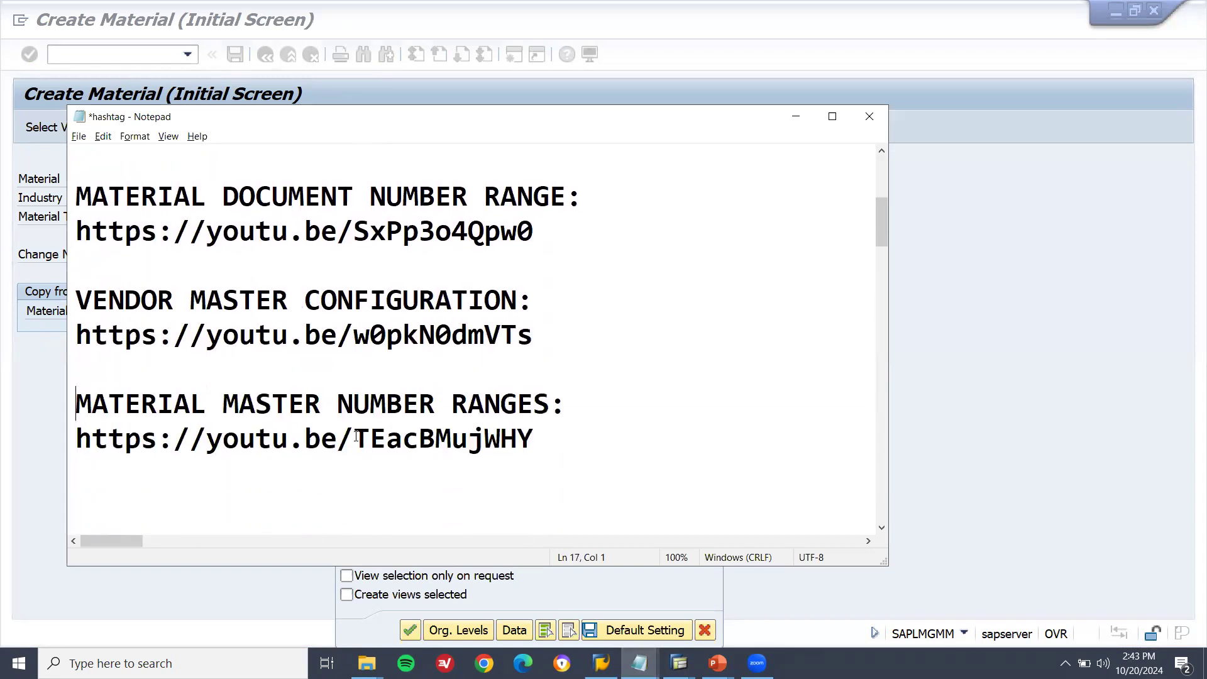
key(shift+Down)
key(shift+Down)
key(shift+Down)
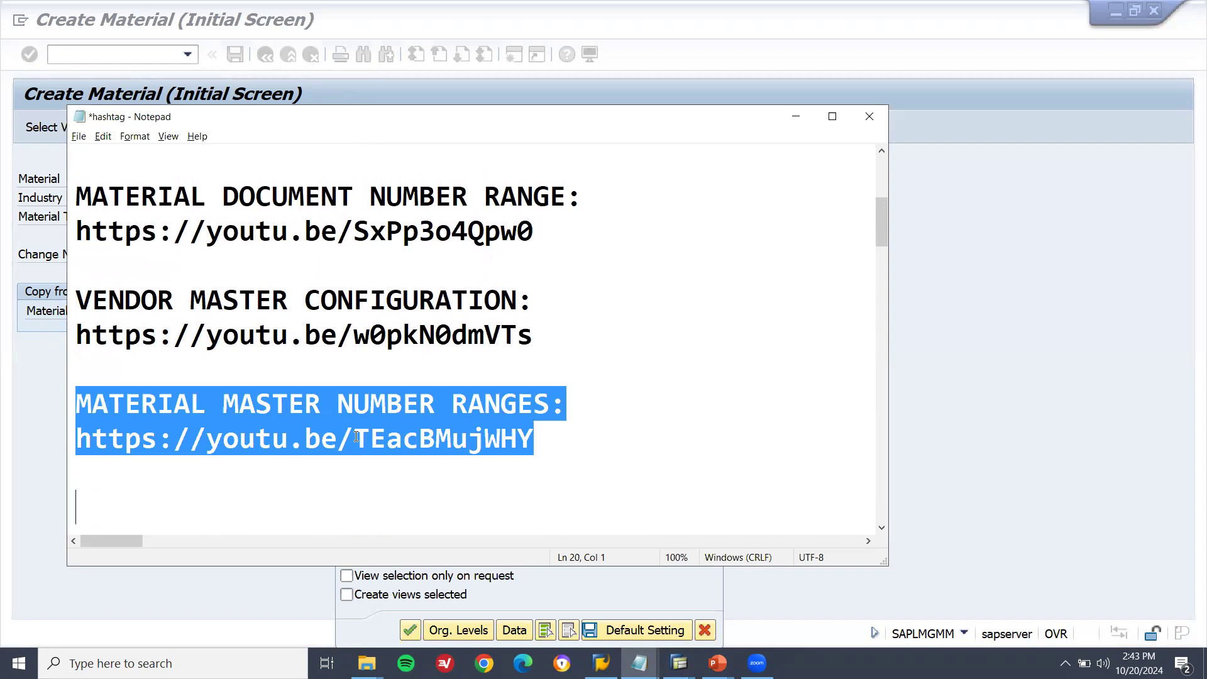
Return to the PowerPoint slide show and advance to the Material Document slide.
key(alt+Tab)
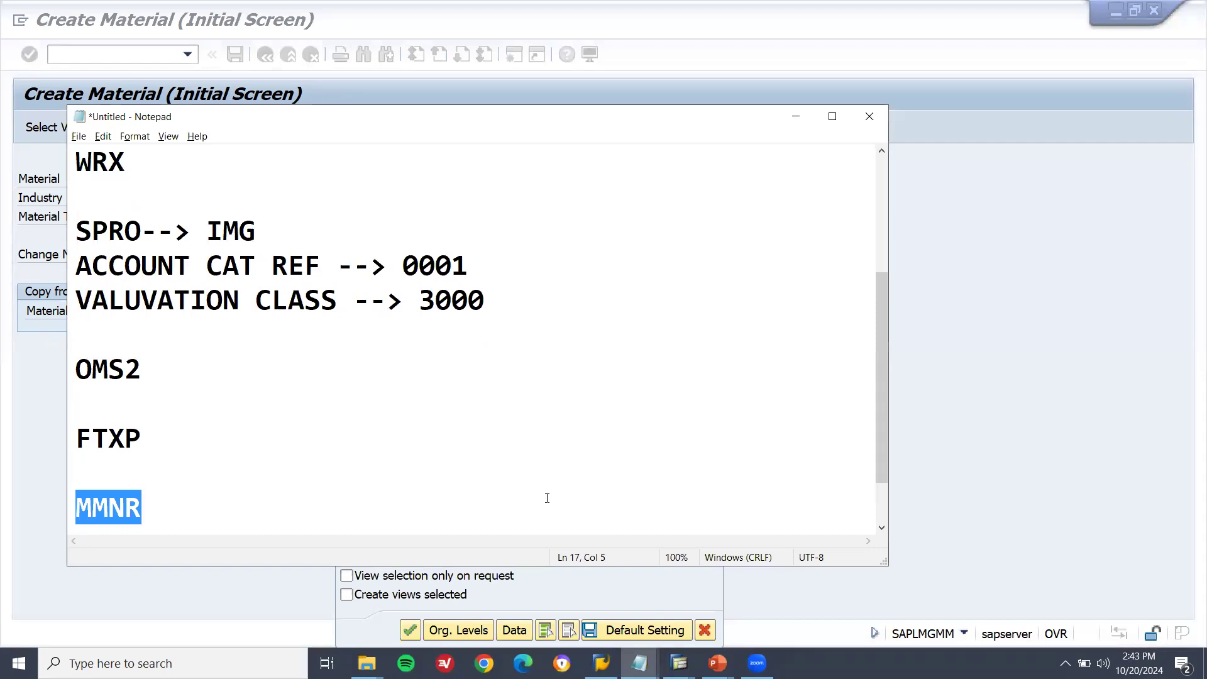
click(717, 663)
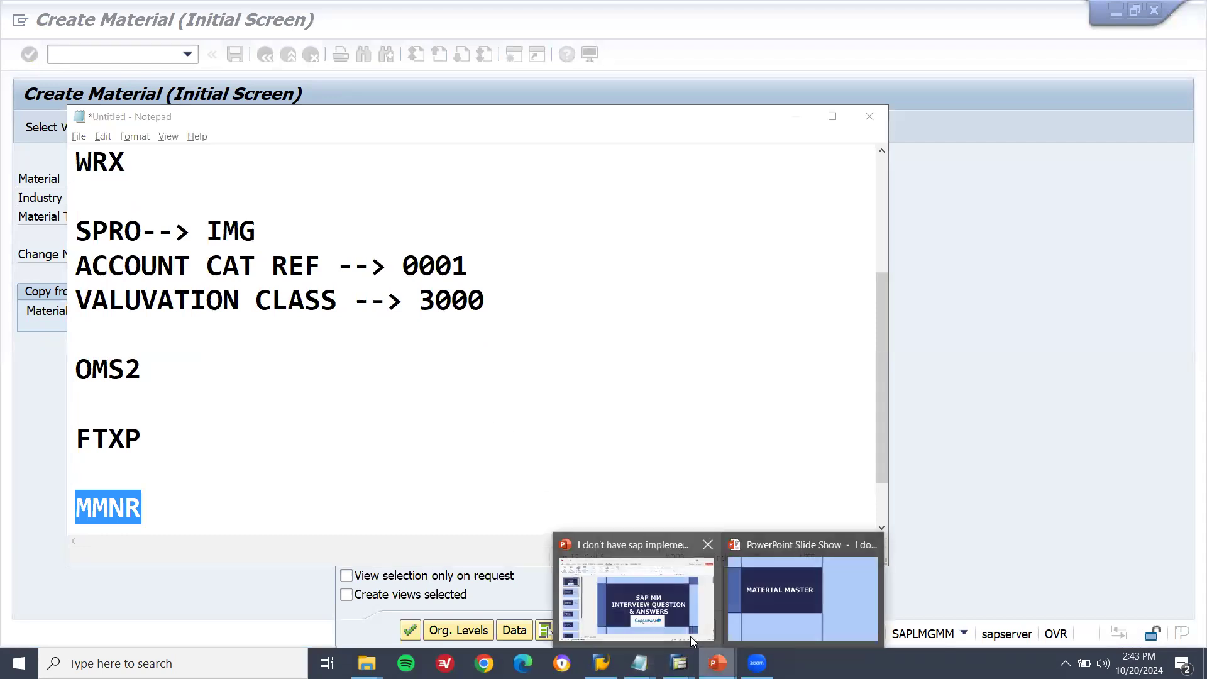
click(791, 606)
click(790, 605)
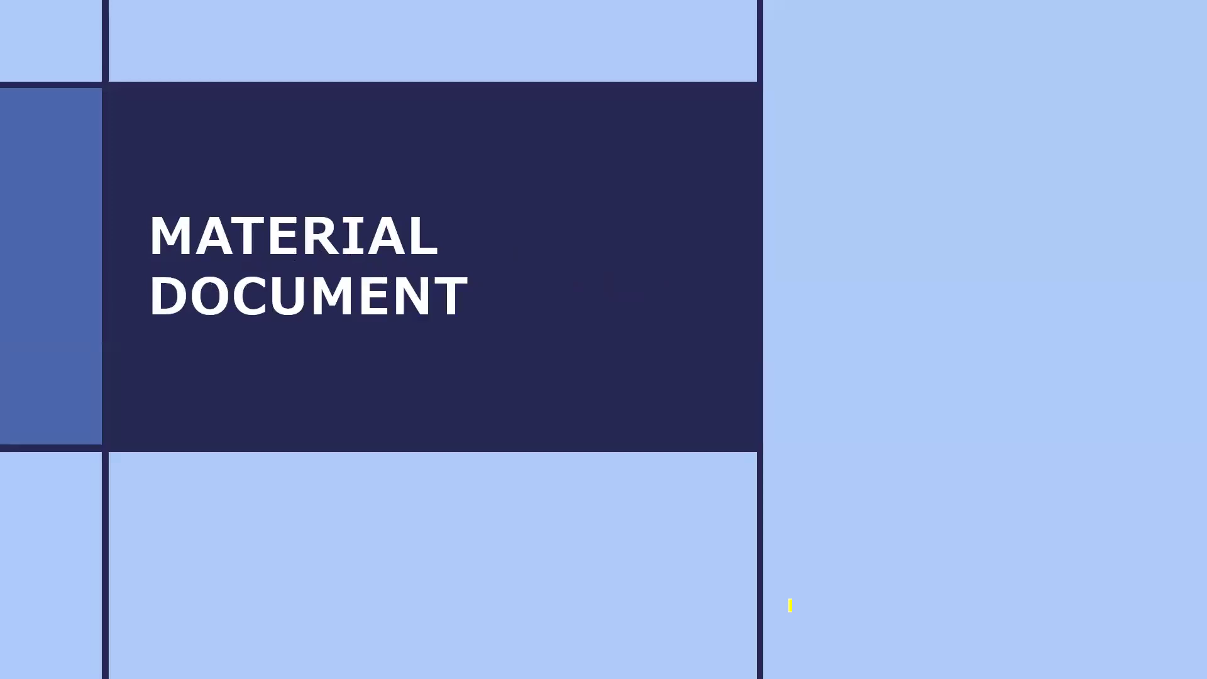
Switch to SAP, abandon the material creation, and start transaction OMBT for material document number ranges.
key(alt+Tab)
key(Tab)
key(Tab)
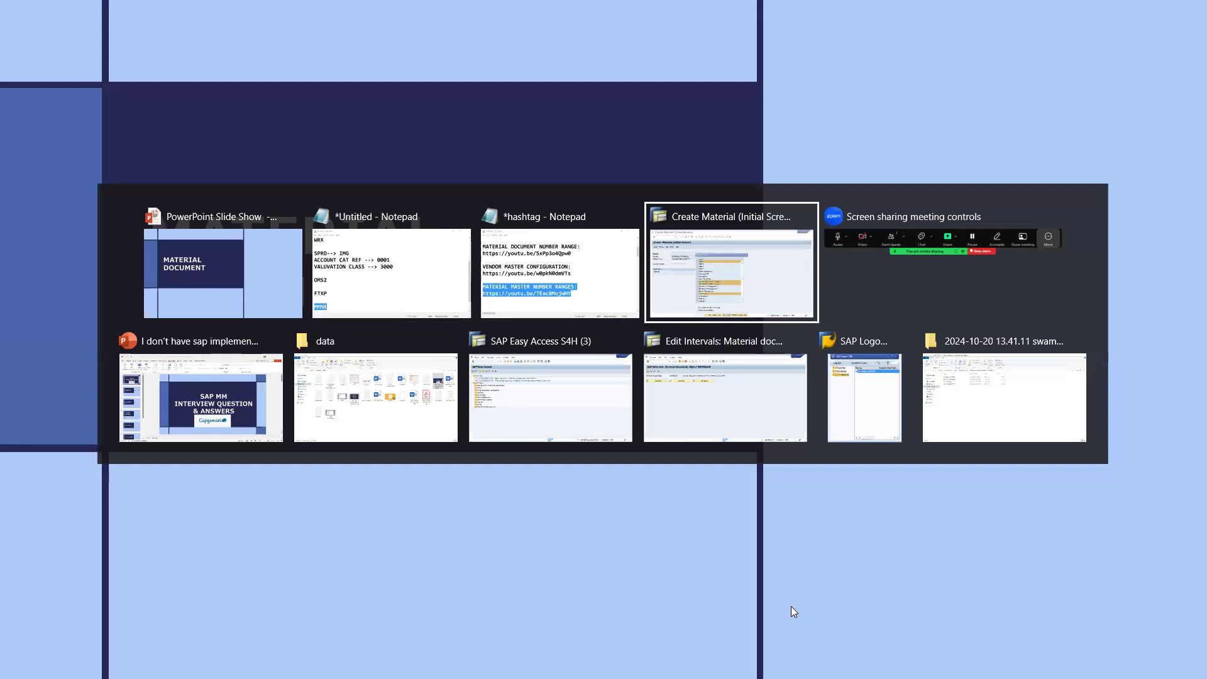
key(Escape)
key(F3)
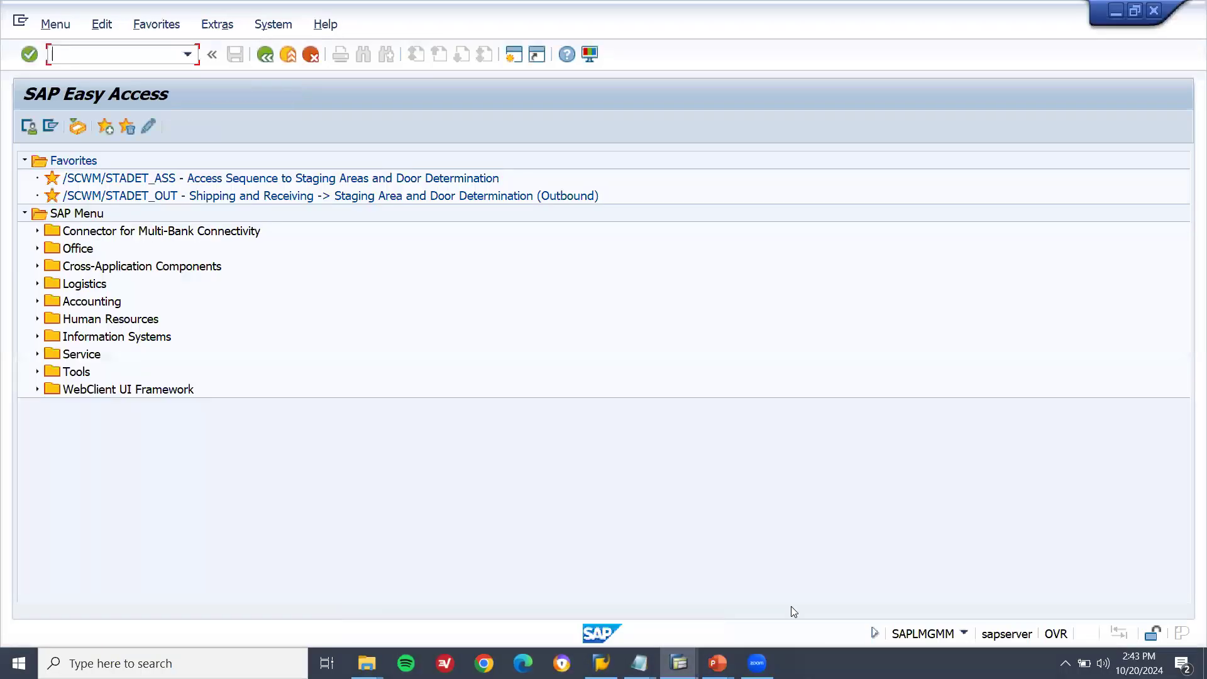
text(OMBT)
key(Return)
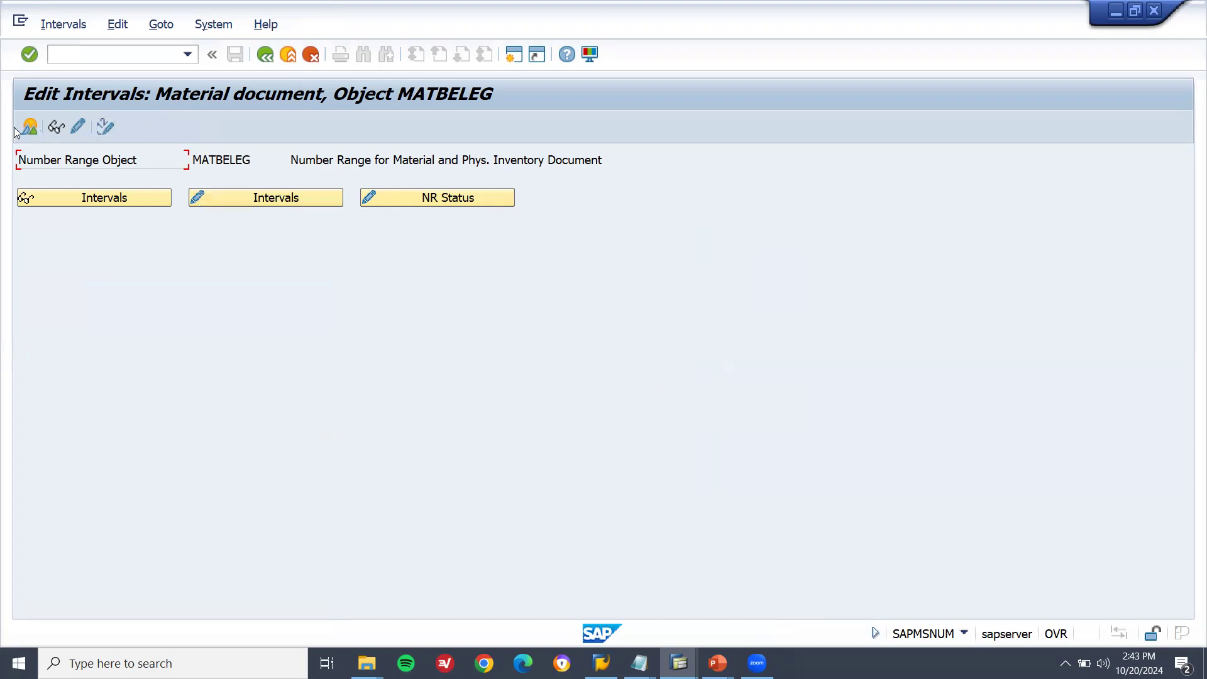
Display the number range groups of object MATBELEG for changing, and return to SAP Easy Access.
click(81, 127)
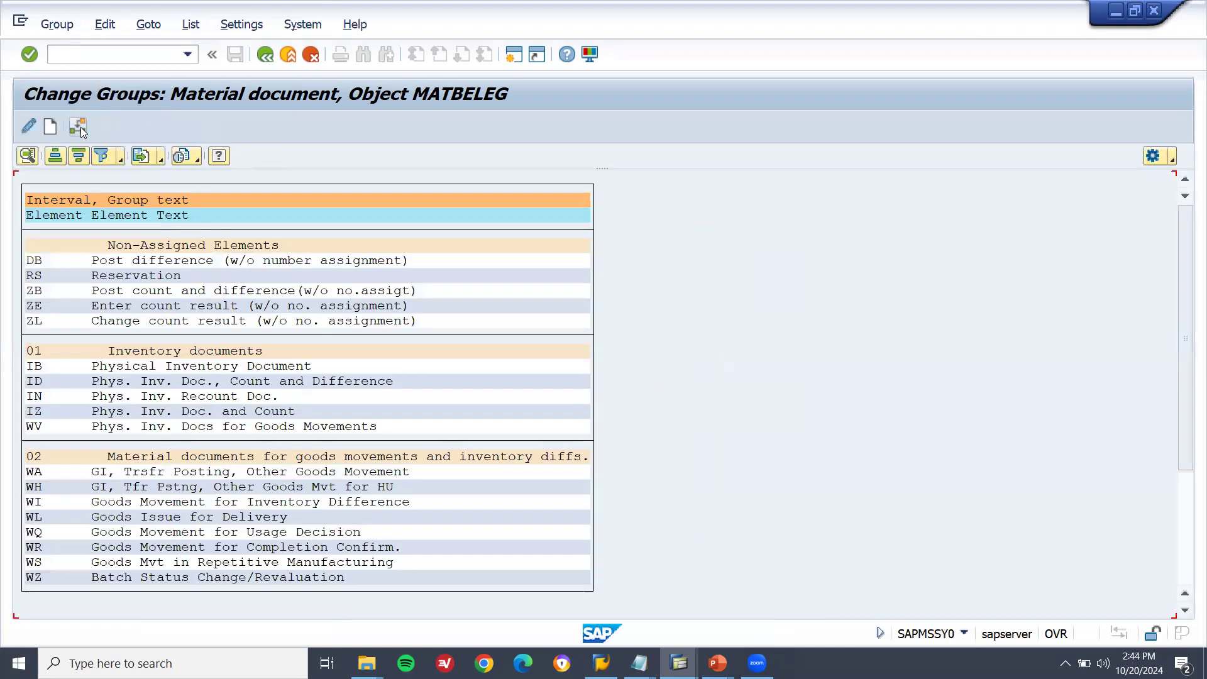
key(F3)
key(F3)
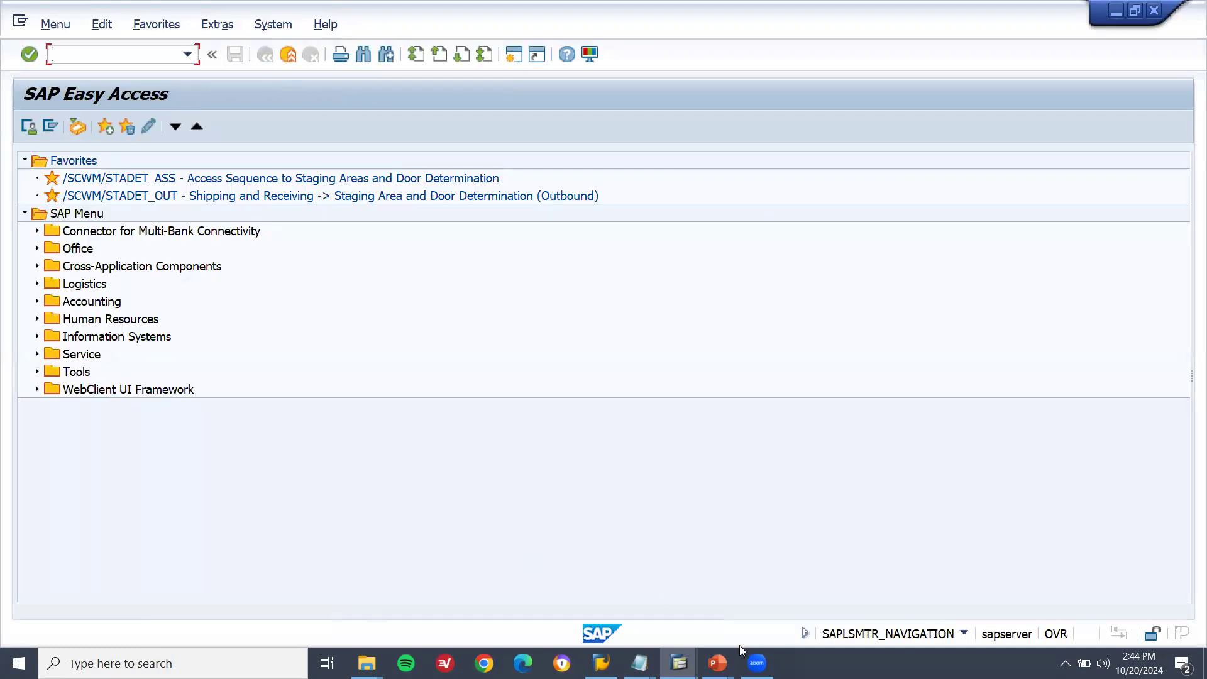
Highlight the Material Document Number Range title and link in the hashtag Notepad file, and switch back to SAP.
click(639, 663)
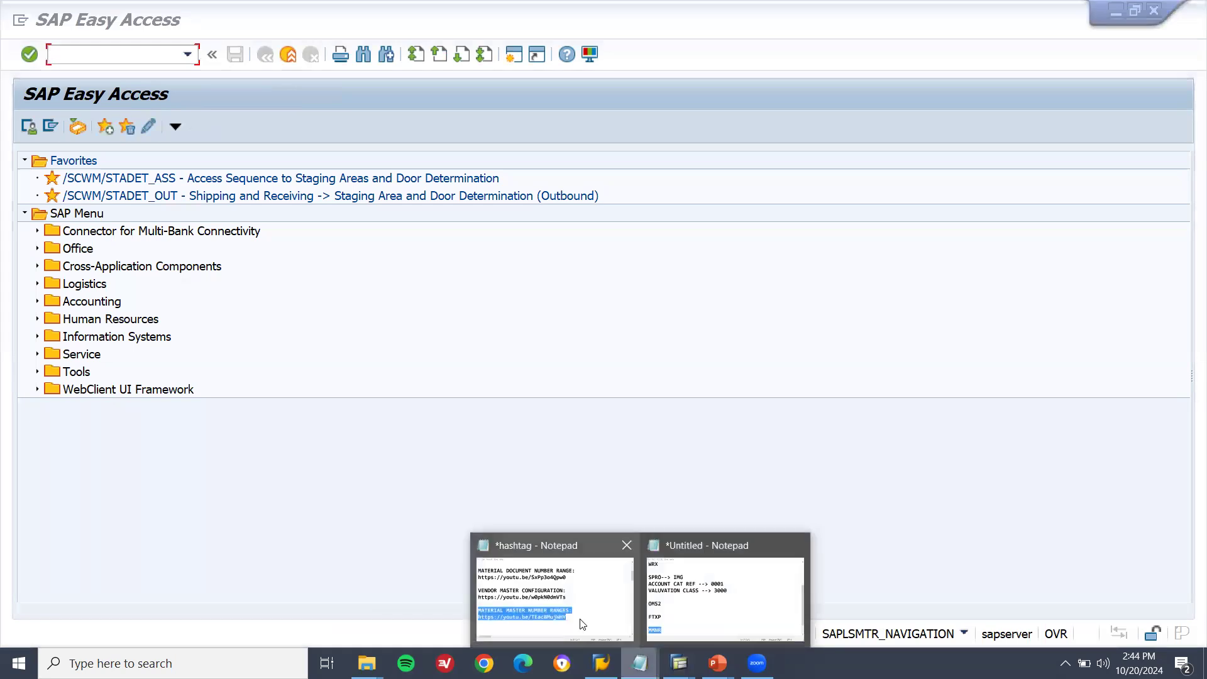
click(554, 591)
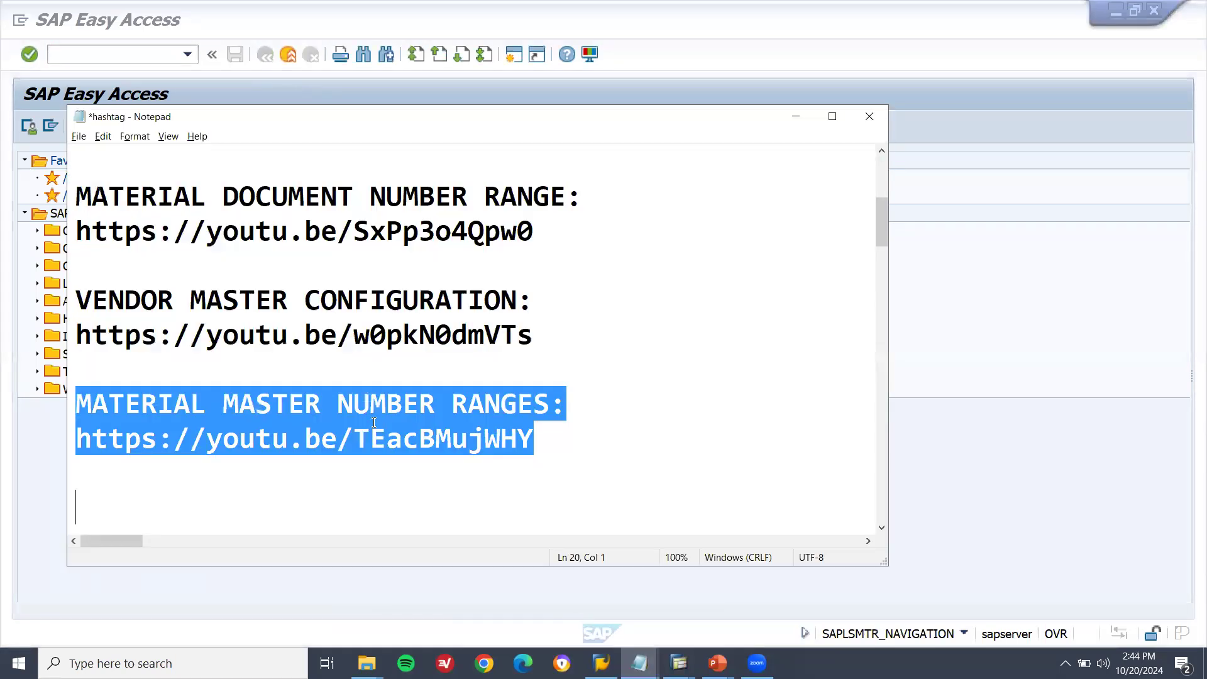
key(Up)
key(Up)
key(Up)
key(Up)
key(Up)
key(Up)
key(Up)
key(Up)
key(Up)
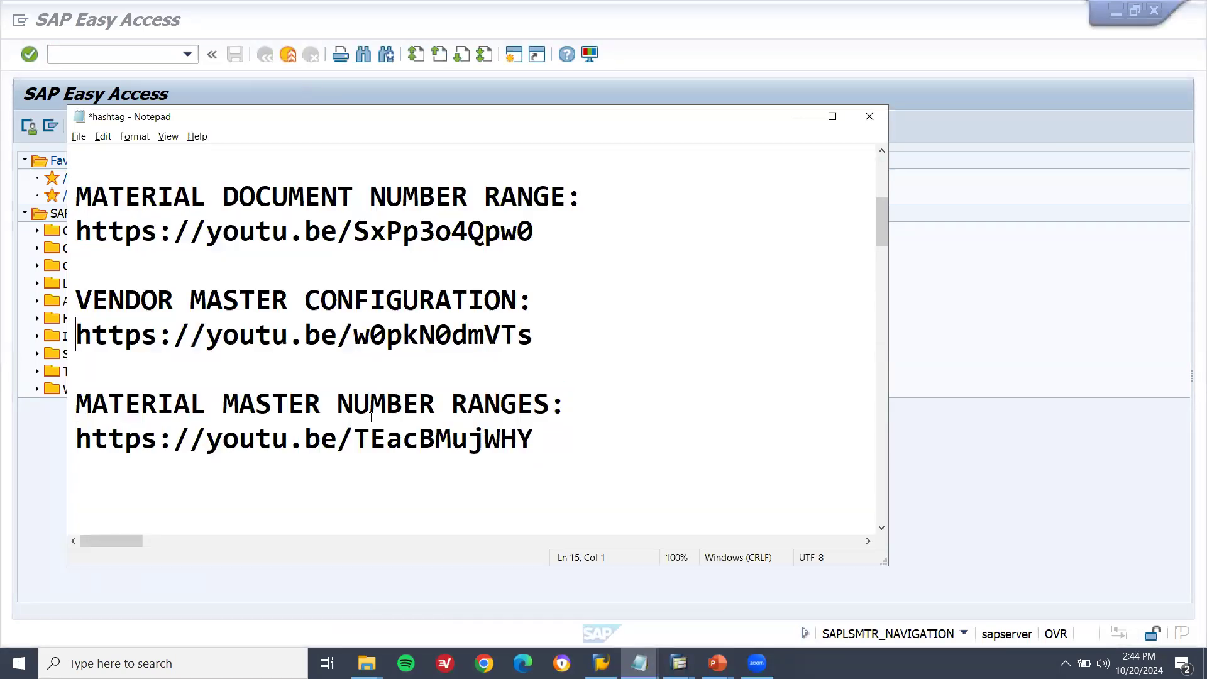
key(shift+Down)
key(shift+Down)
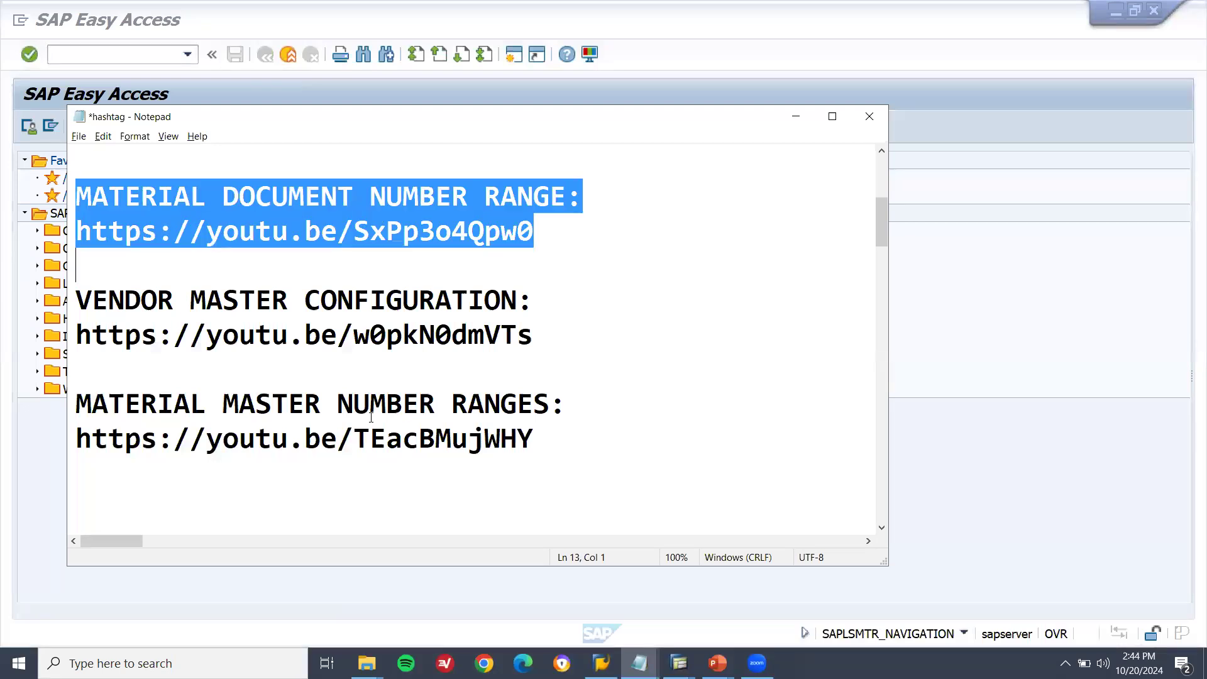
key(alt+Tab)
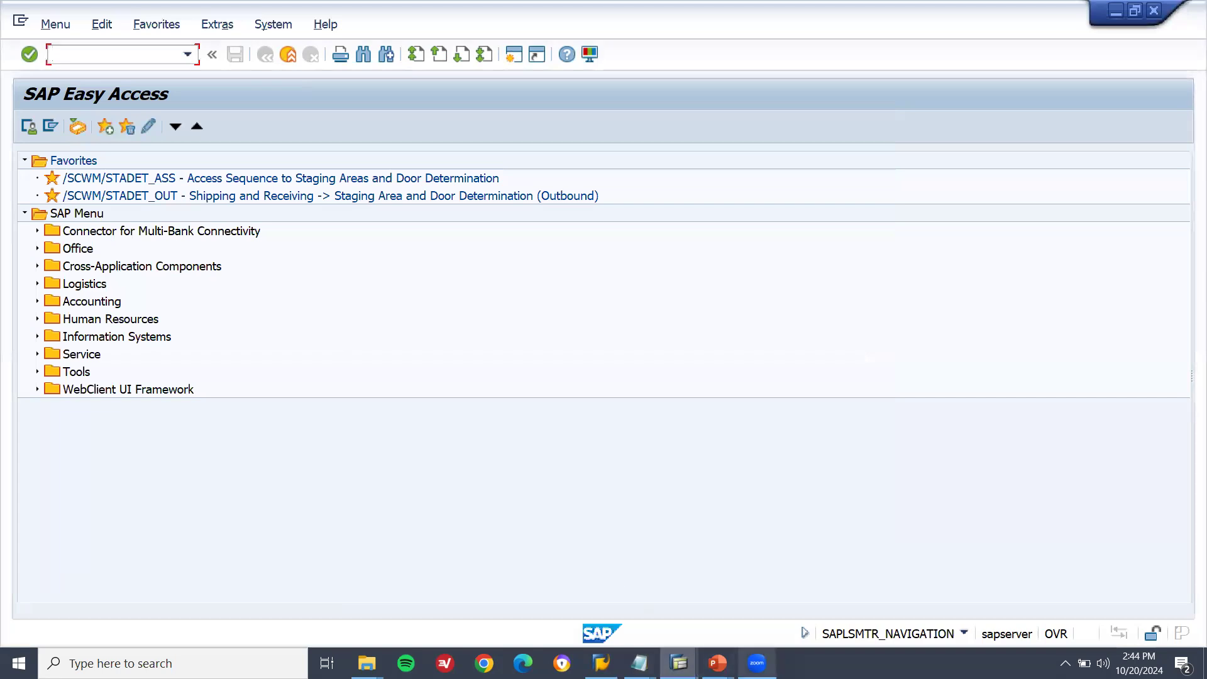
Switch to the PowerPoint slide show and advance to the Plant Activation Steps slide.
key(alt+Tab)
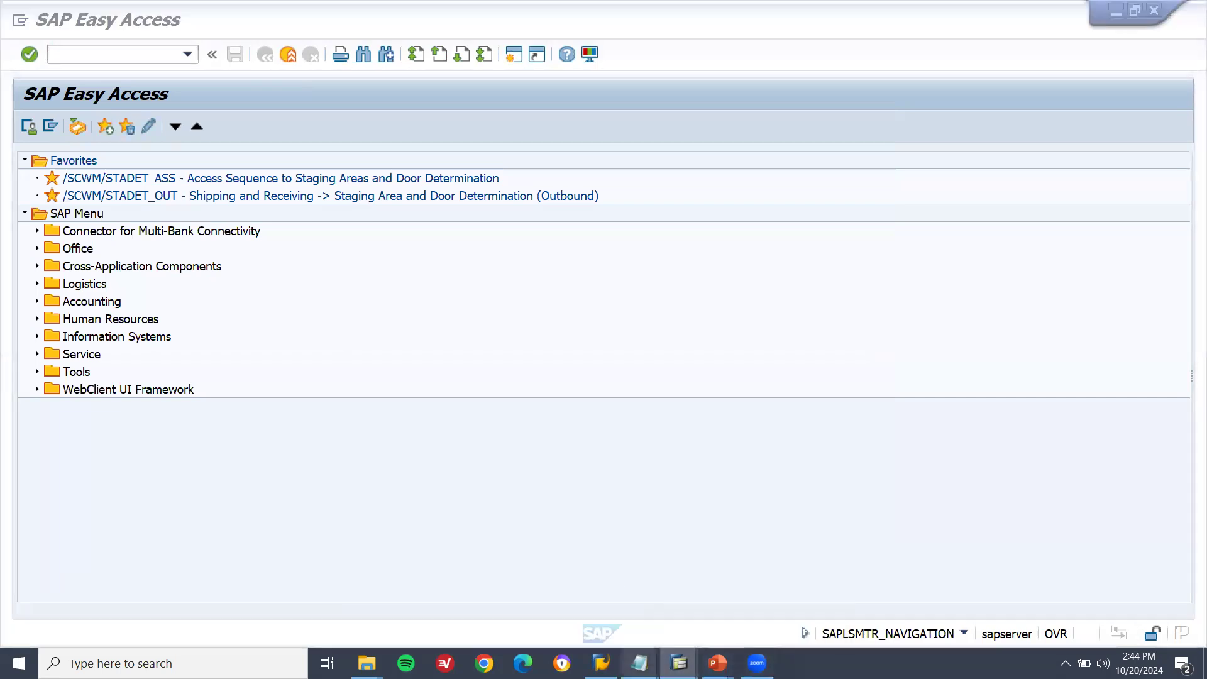
mouse_move(718, 664)
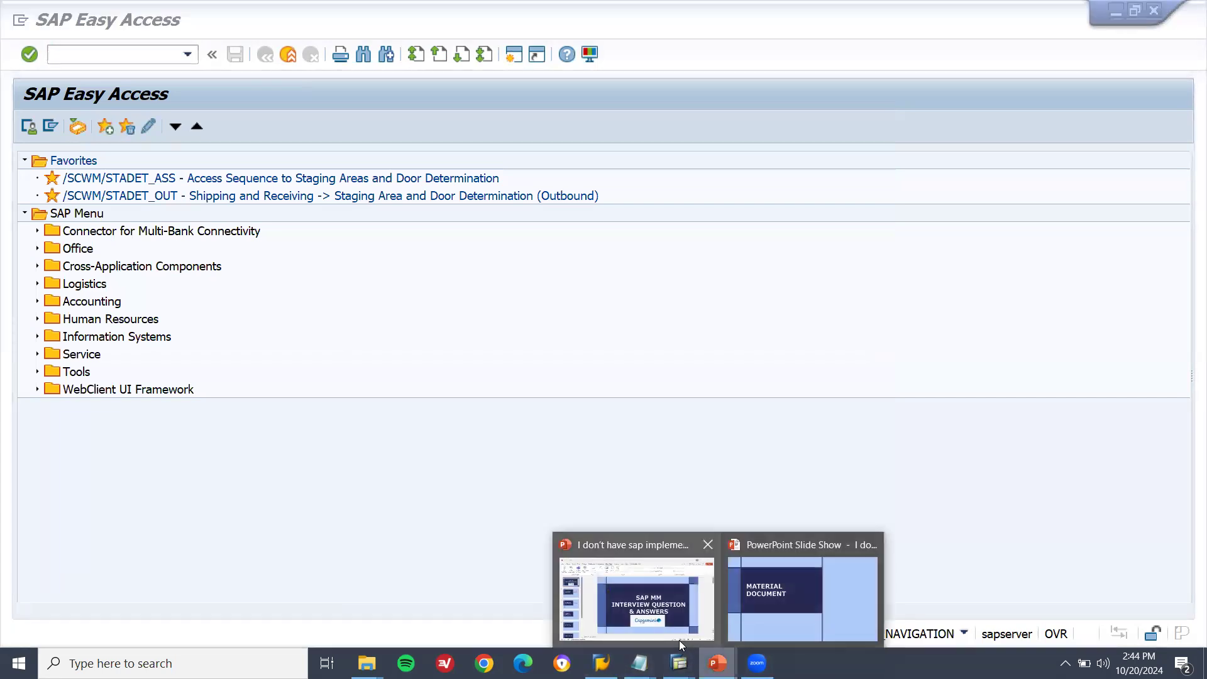
click(784, 609)
click(784, 608)
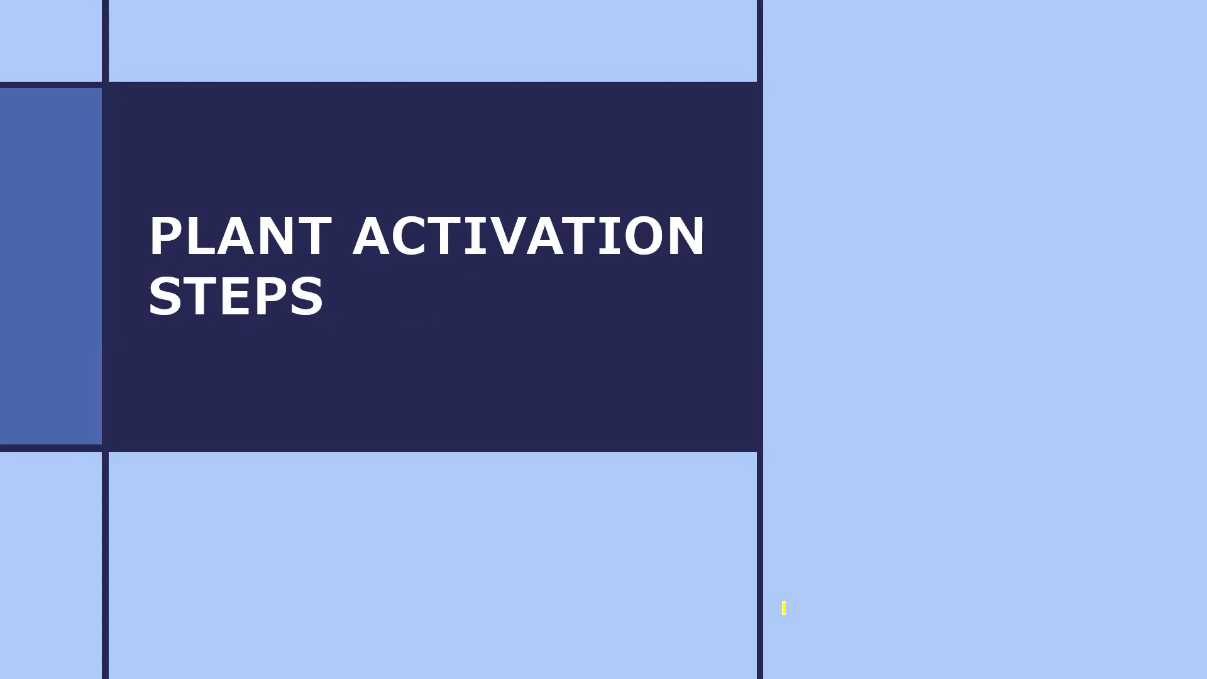
Look through the video titles and links in the hashtag Notepad file up to its beginning, and switch back to SAP.
key(alt+Tab)
key(alt+Tab)
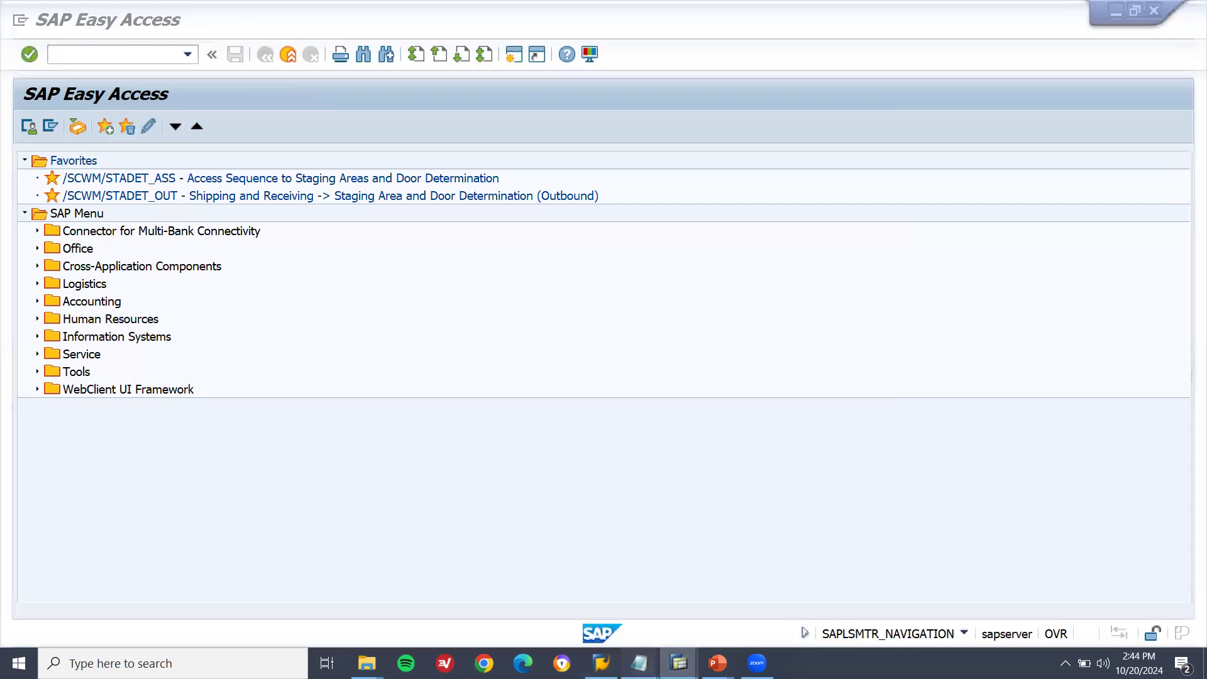
mouse_move(639, 664)
click(574, 591)
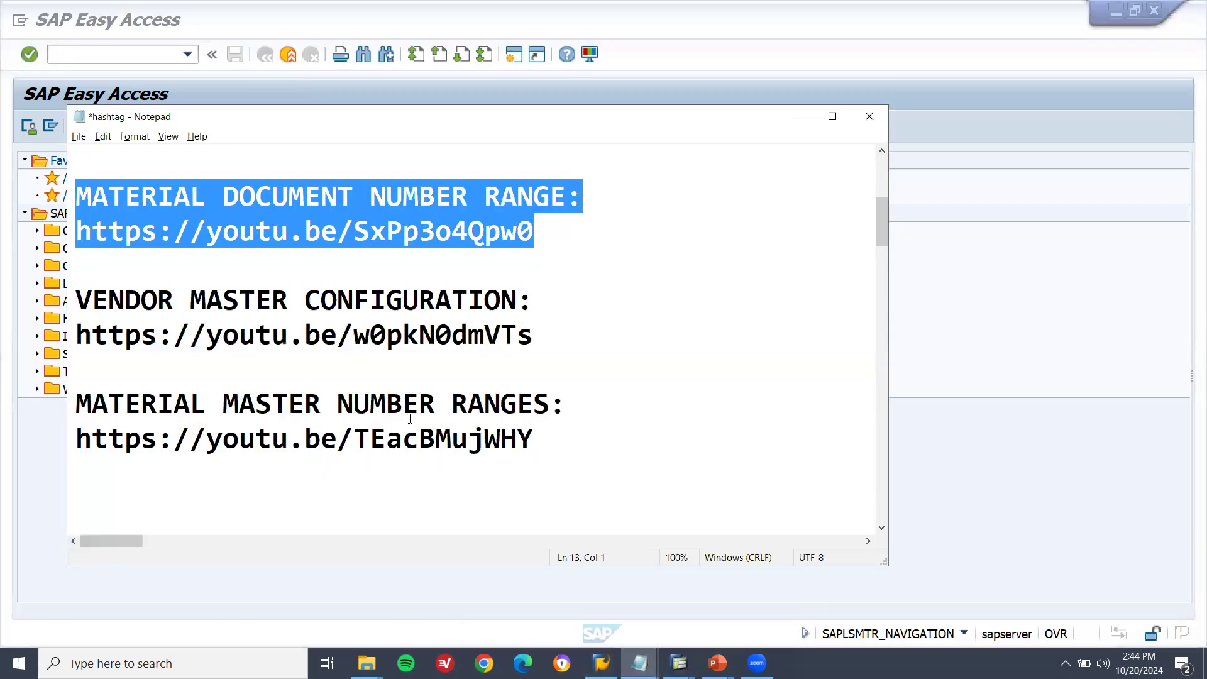
key(Down)
key(Down)
key(Down)
key(Down)
key(Down)
key(Down)
key(Down)
key(Down)
key(Down)
key(Down)
key(Down)
key(Down)
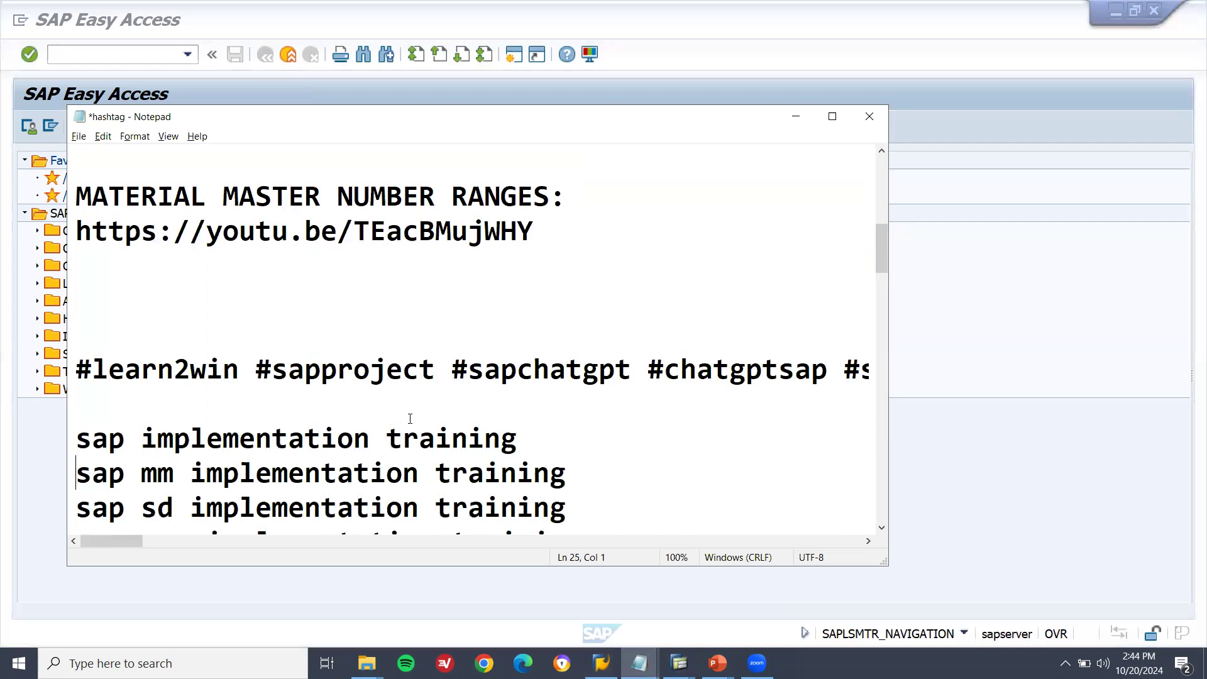
key(Up)
key(Up)
key(Up)
key(Up)
key(Up)
key(Up)
key(Up)
key(Up)
key(Up)
key(Up)
key(Up)
key(Up)
key(Up)
key(Up)
key(Up)
key(Up)
key(Up)
key(Up)
key(Up)
key(Up)
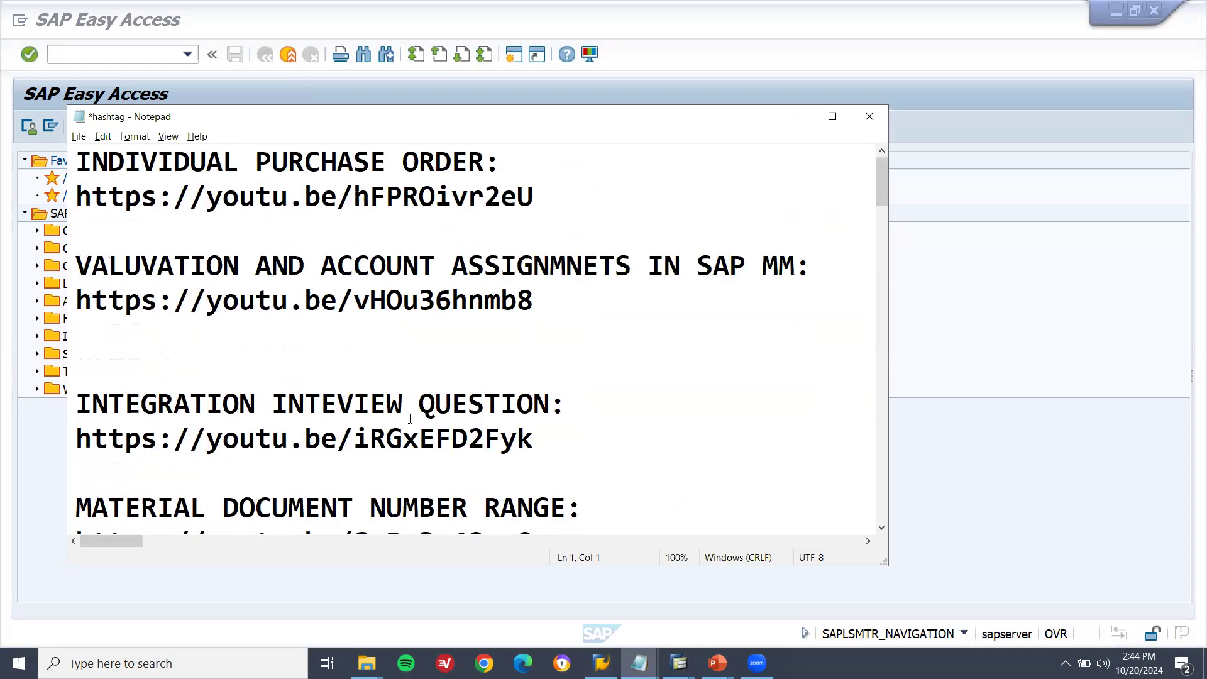
key(alt+Tab)
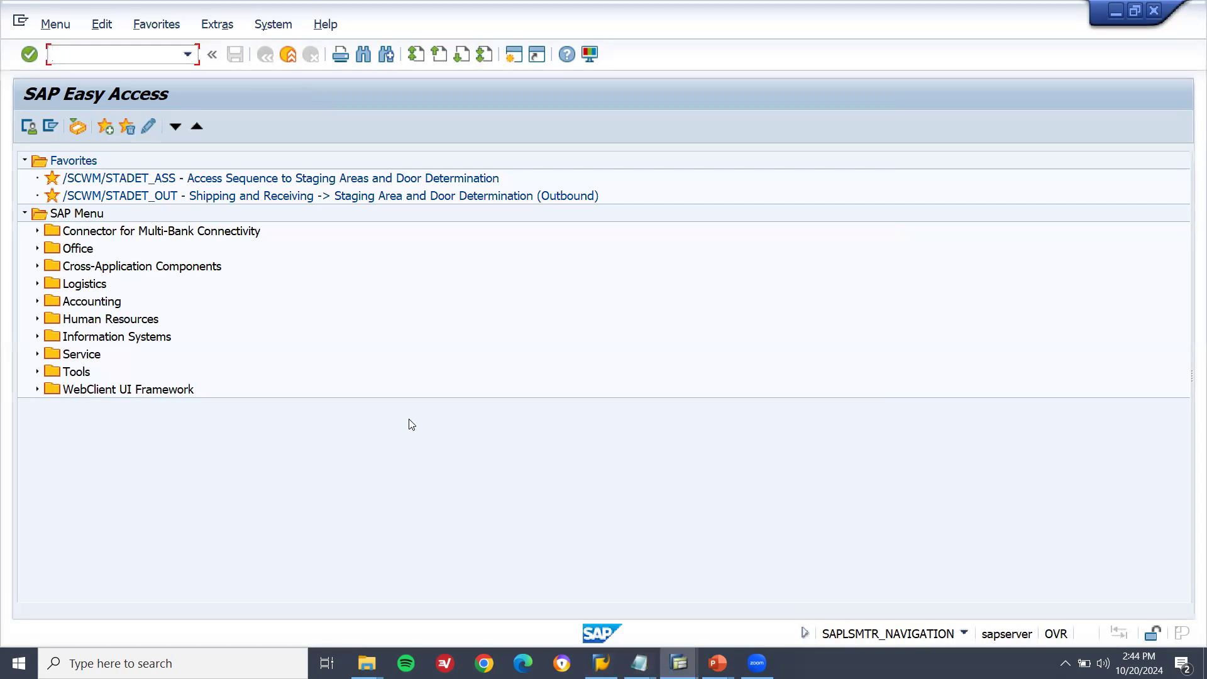
Show the assignment of material ledger types to valuation areas with transaction OMX3, and return to SAP Easy Access.
text(OMX3)
key(Return)
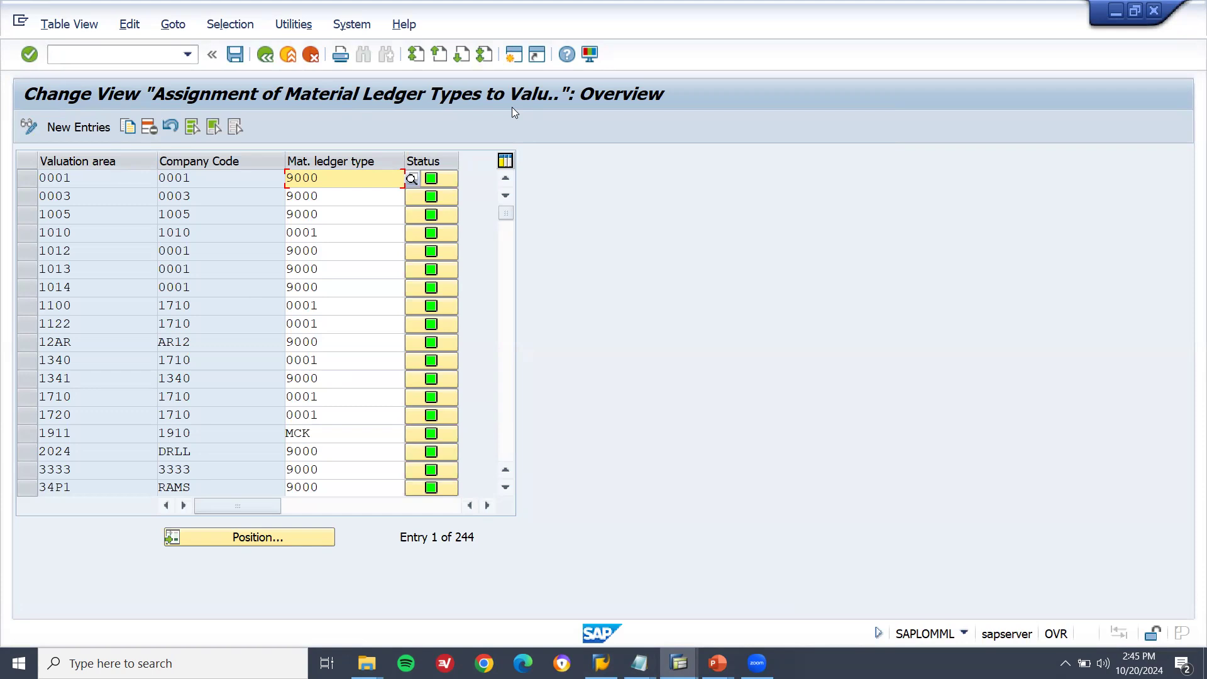
key(F3)
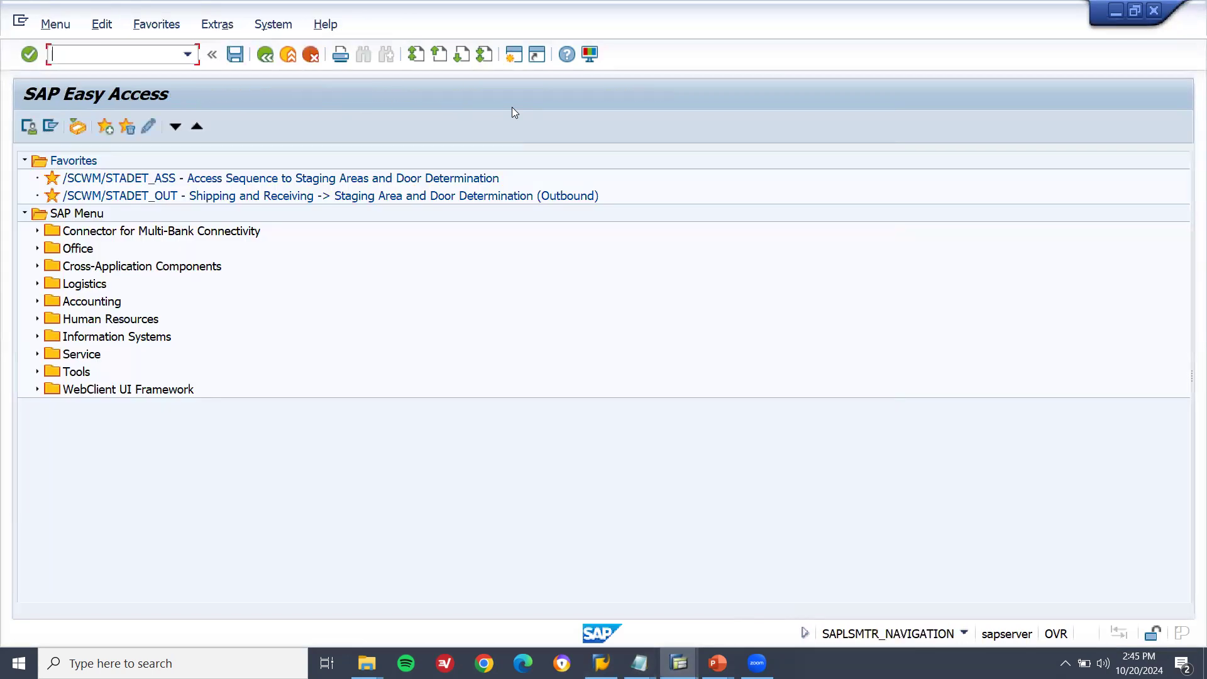
Show the material ledger type definitions with transaction OMX2, point out type 9000, and leave the transaction.
text(OMX)
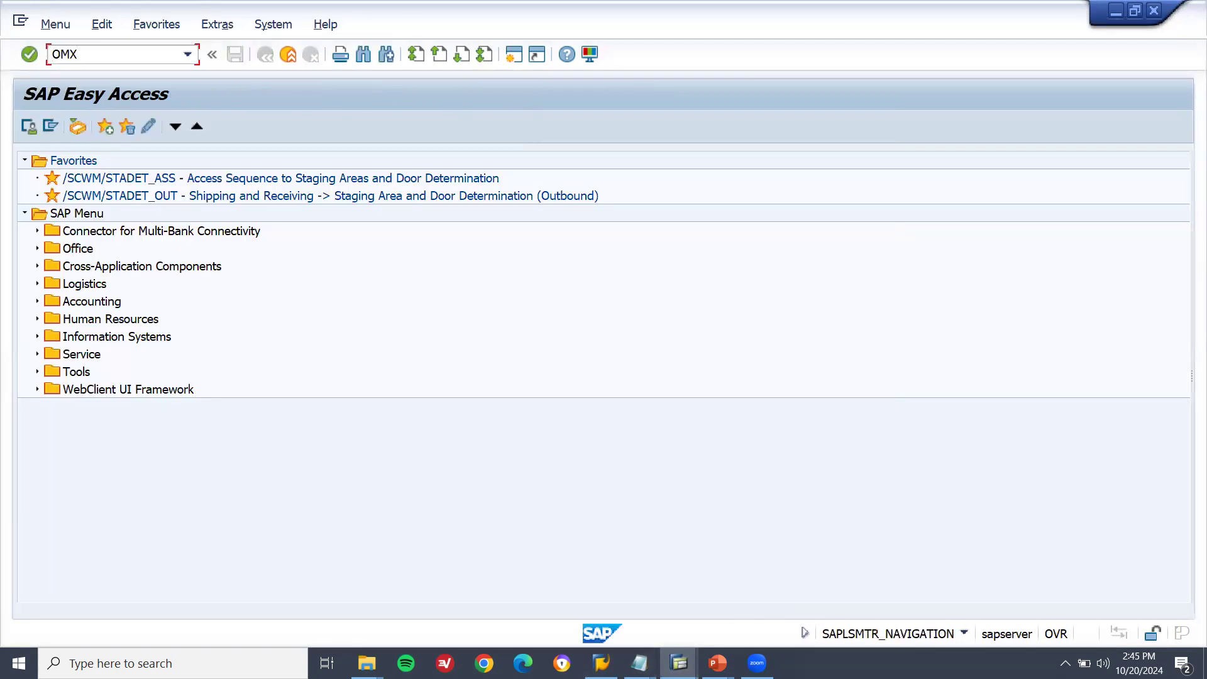
text(2)
key(Return)
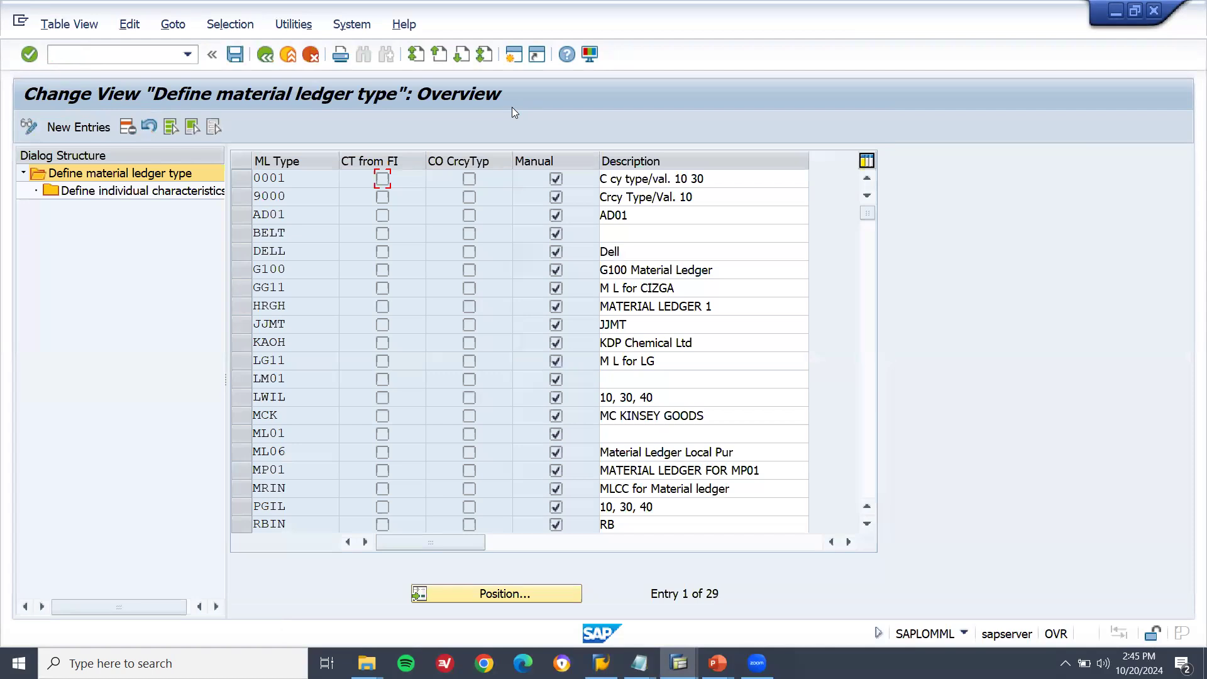
click(241, 197)
click(311, 54)
click(309, 341)
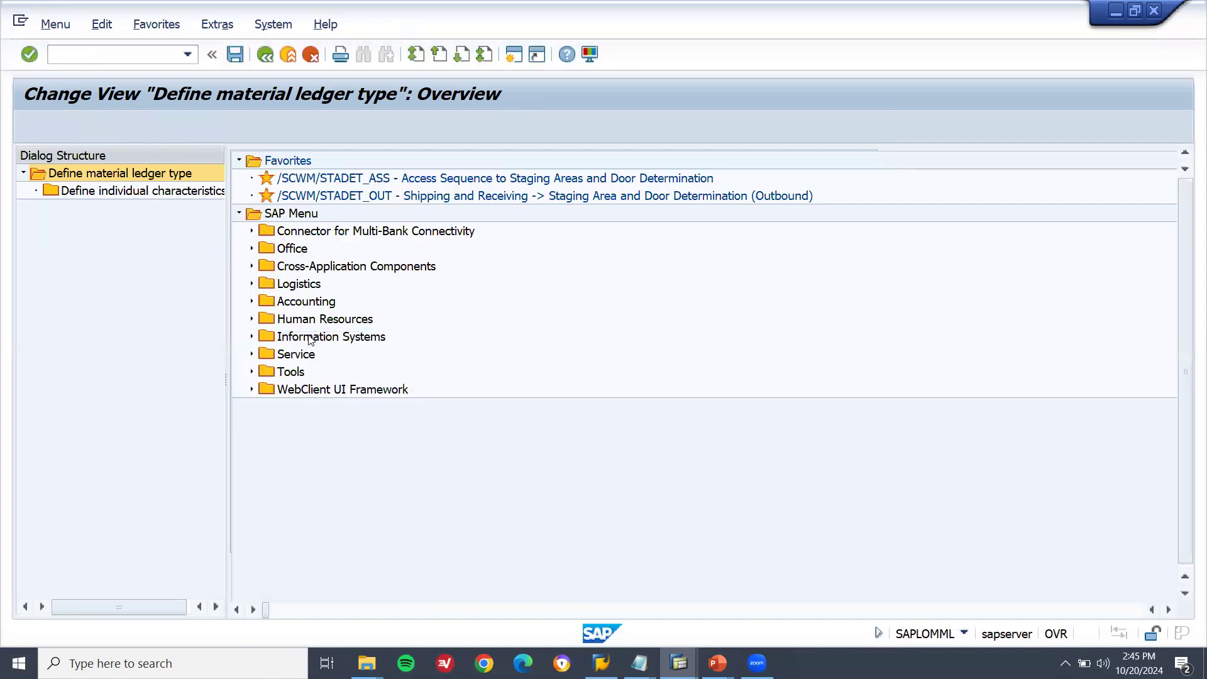
Show the material ledger activation overview with transaction OMX1, and return to SAP Easy Access.
text(OMX1)
key(Return)
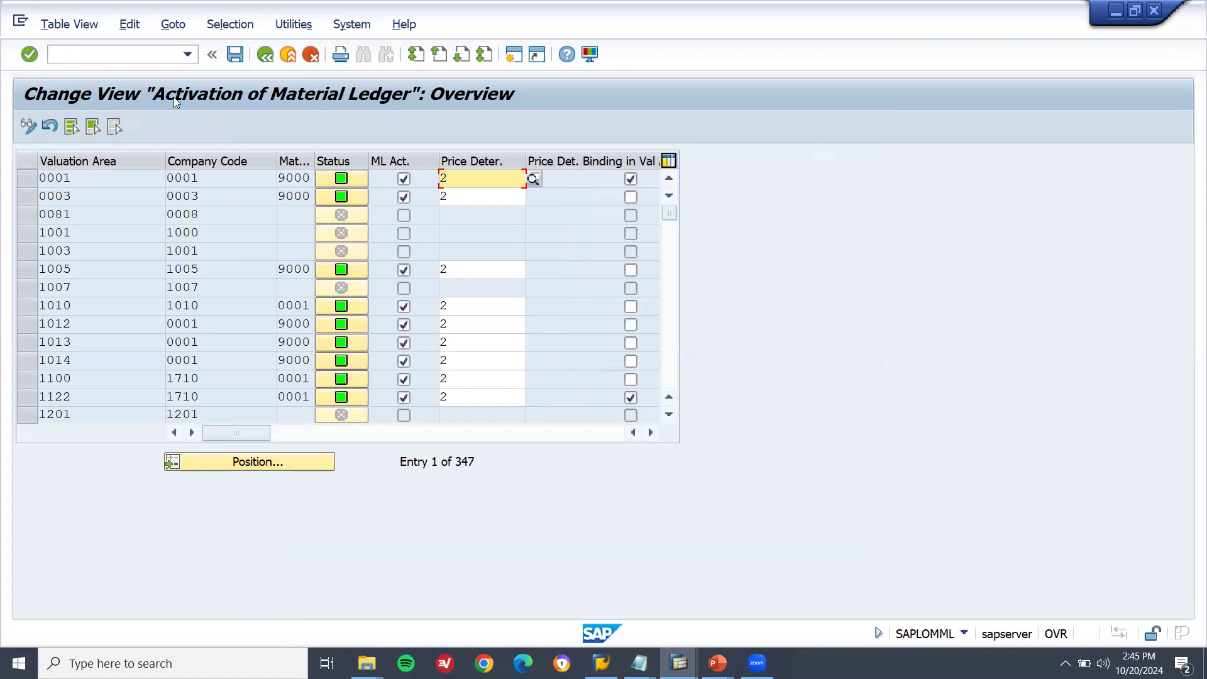
key(F3)
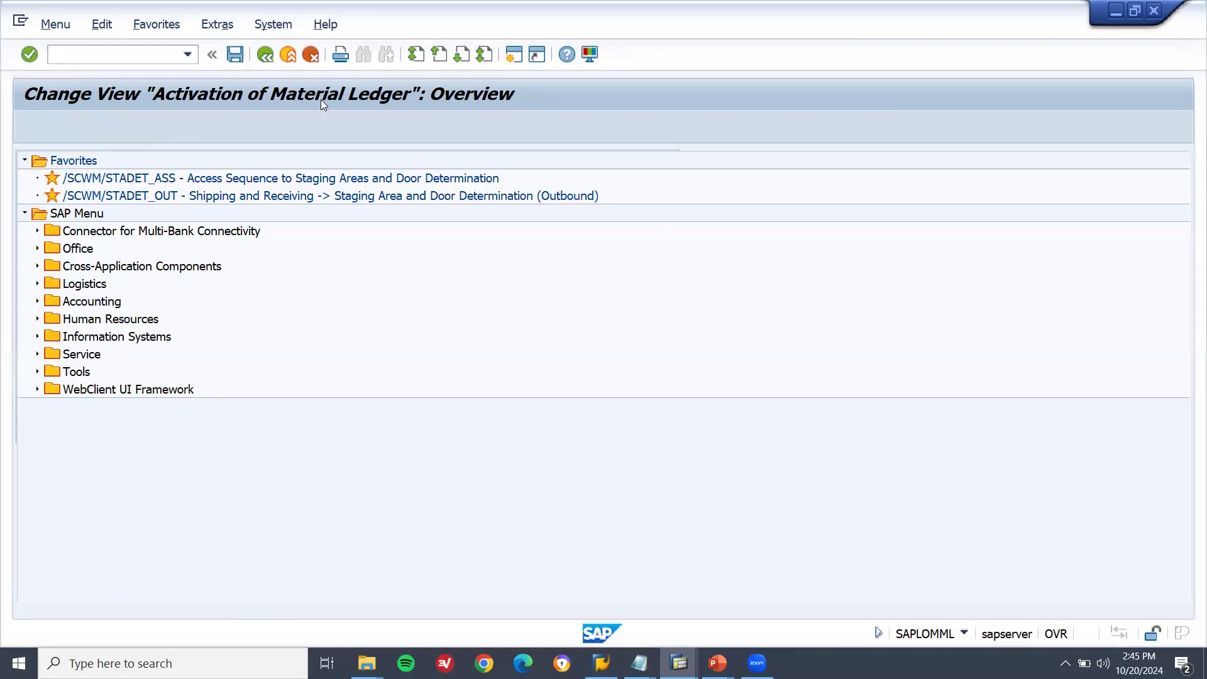
Show the production startup of the material ledger with transaction CKMSTART, and return to SAP Easy Access.
text(CKMS)
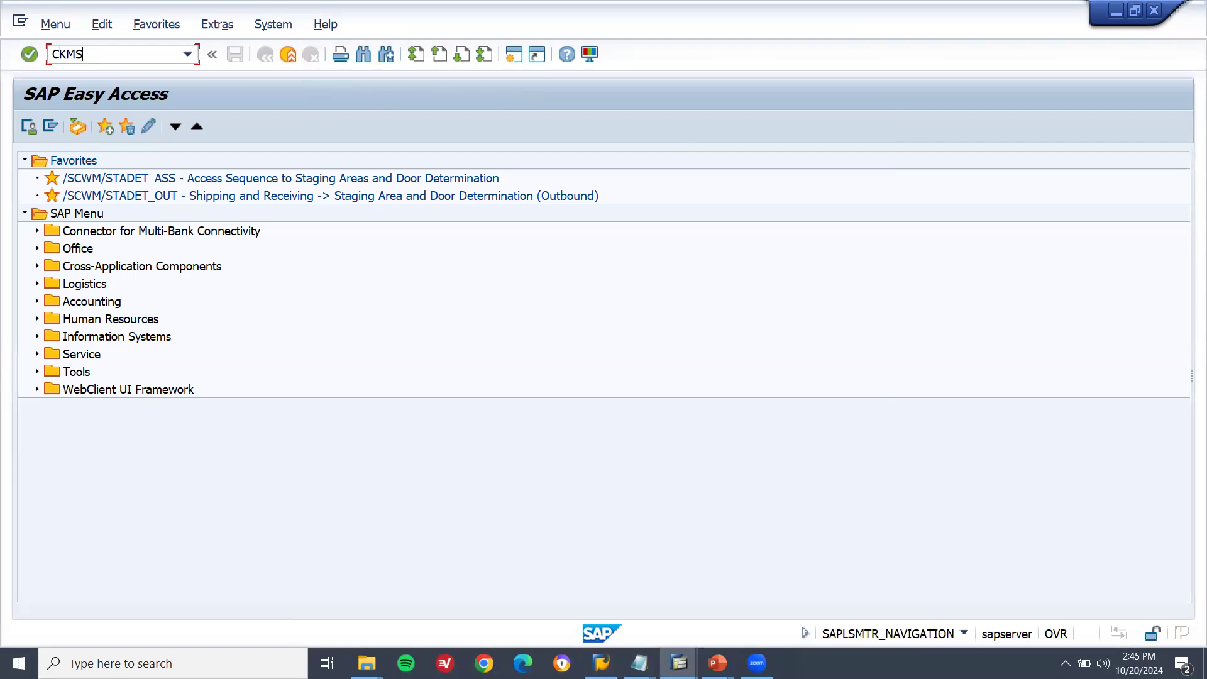
text(TART)
key(Return)
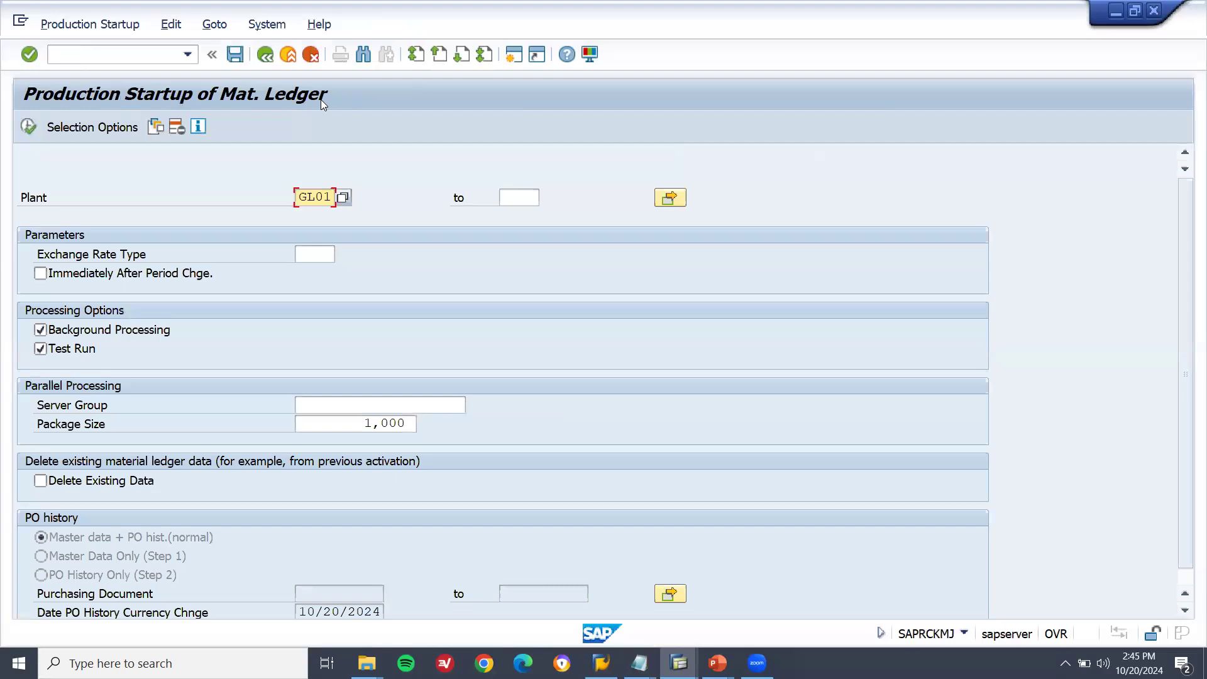
key(F3)
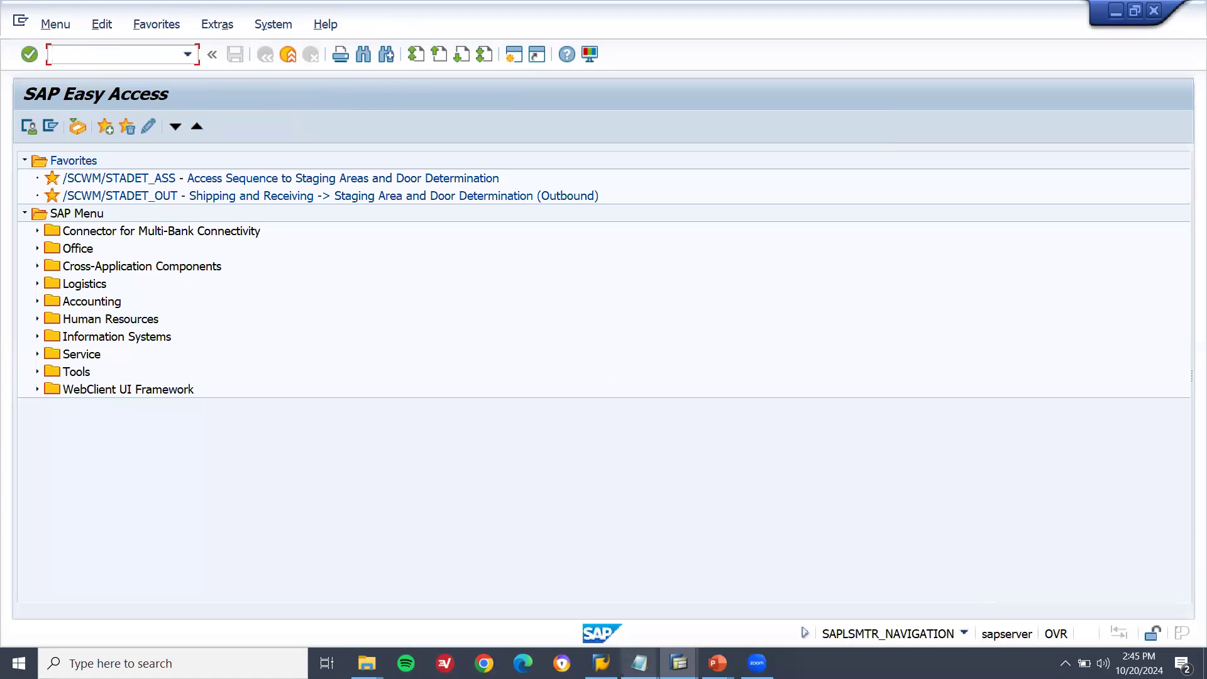
In the untitled Notepad file, add the lines OMX3, OMX2, OMX1 and CKMSTART between FTXP and MMNR.
click(639, 663)
click(689, 605)
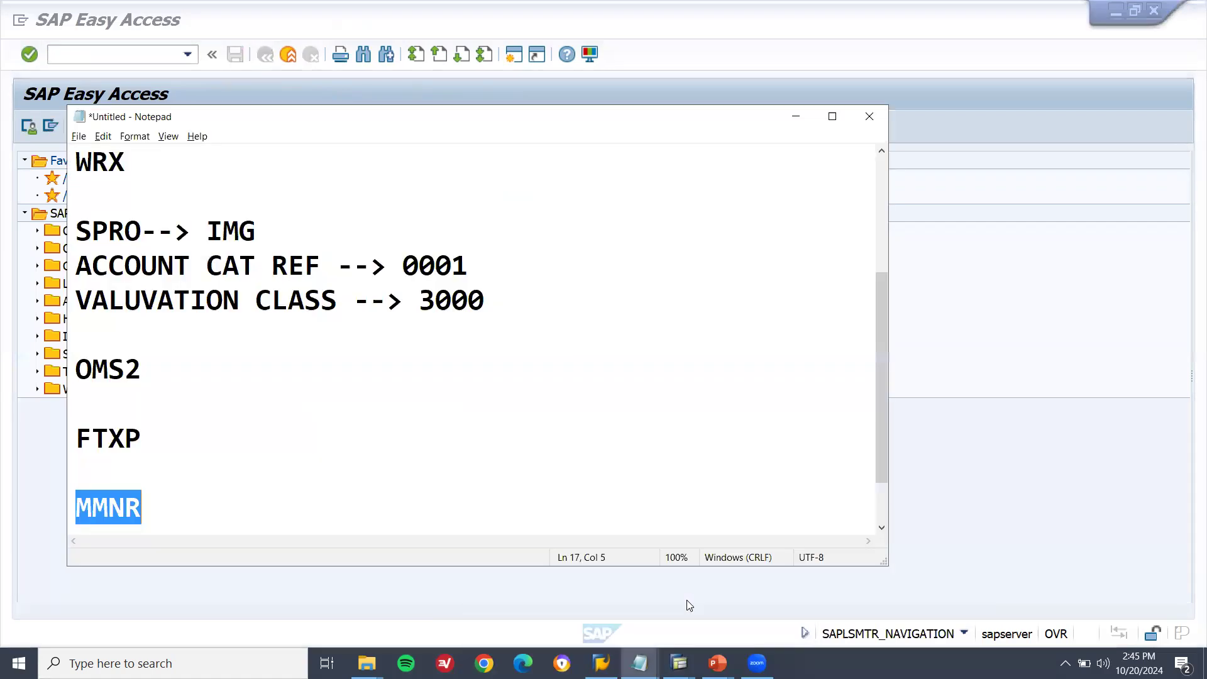
click(444, 478)
text(OMX3)
key(Return)
text(OMX2)
key(Return)
text(OMX1)
key(Return)
text(CKMSTART)
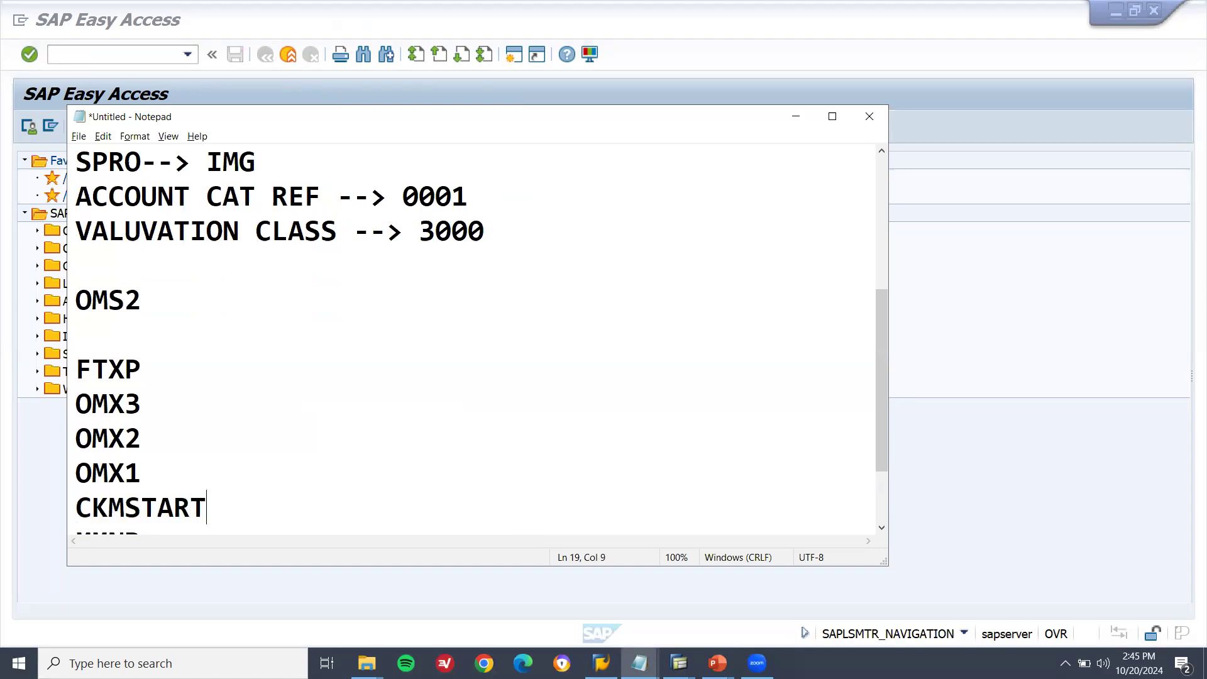
Highlight the four plant activation transaction codes, OMX3 through CKMSTART, and switch back to SAP.
key(shift+Up)
key(shift+Up)
key(shift+Up)
key(shift+Up)
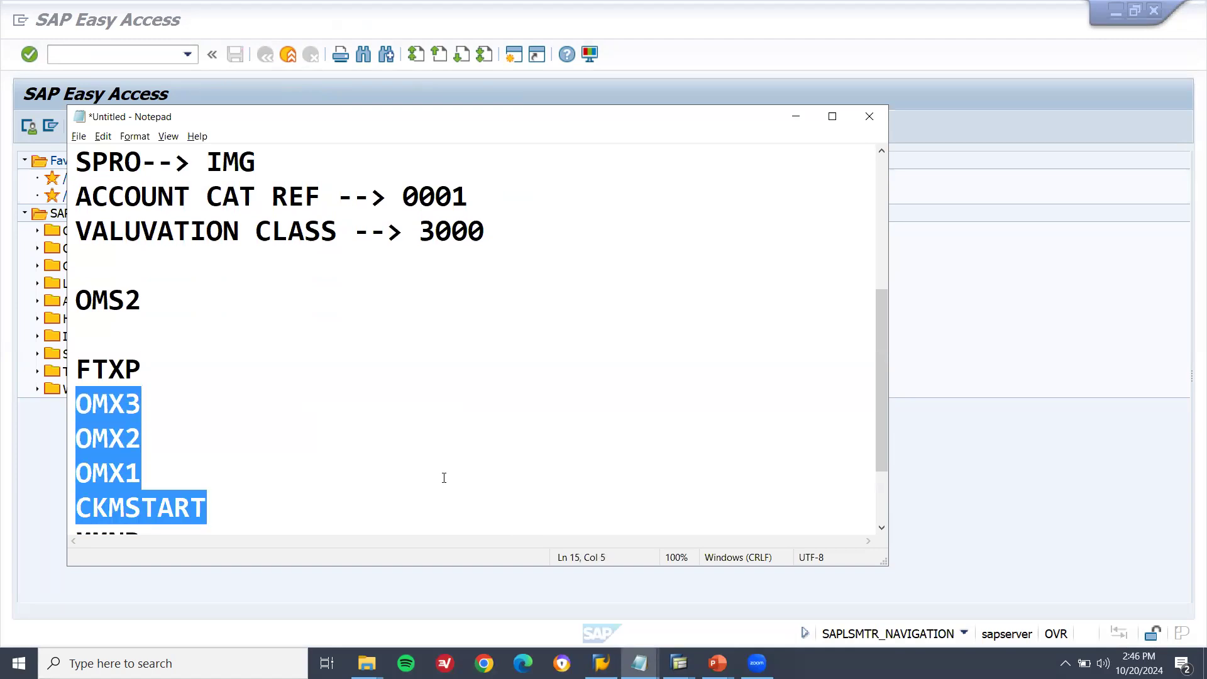
key(alt+Tab)
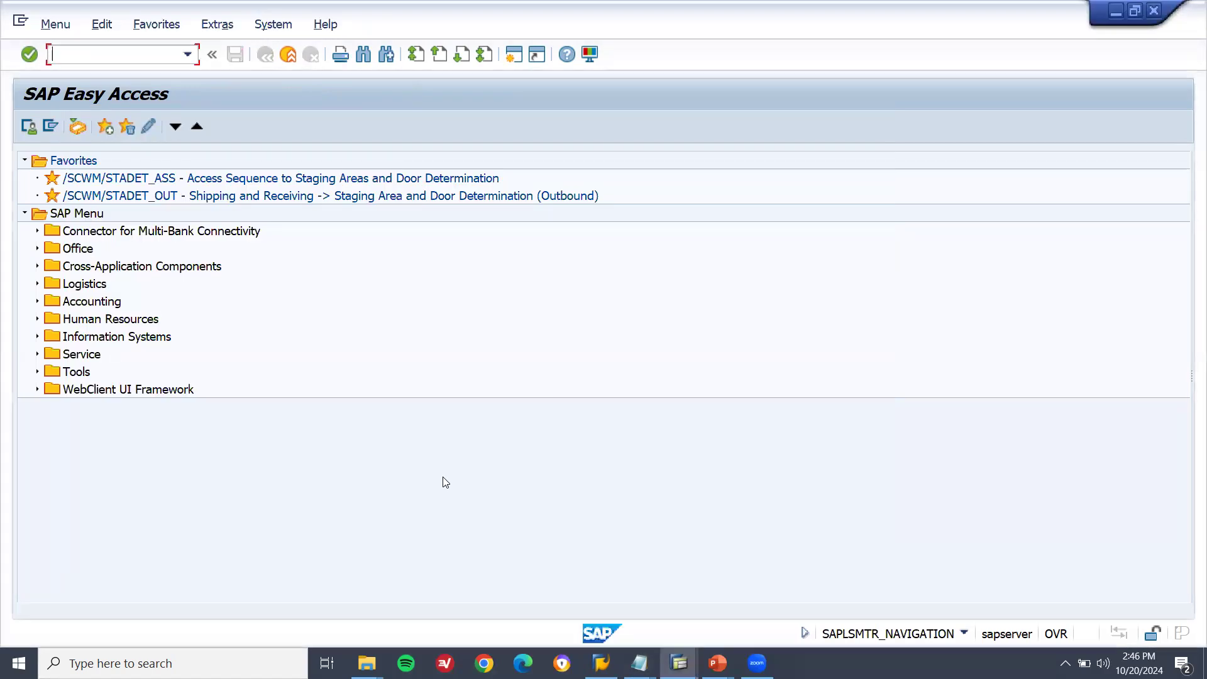
Return to the PowerPoint slide show and go back to the Integration with SAP SD slide.
click(718, 664)
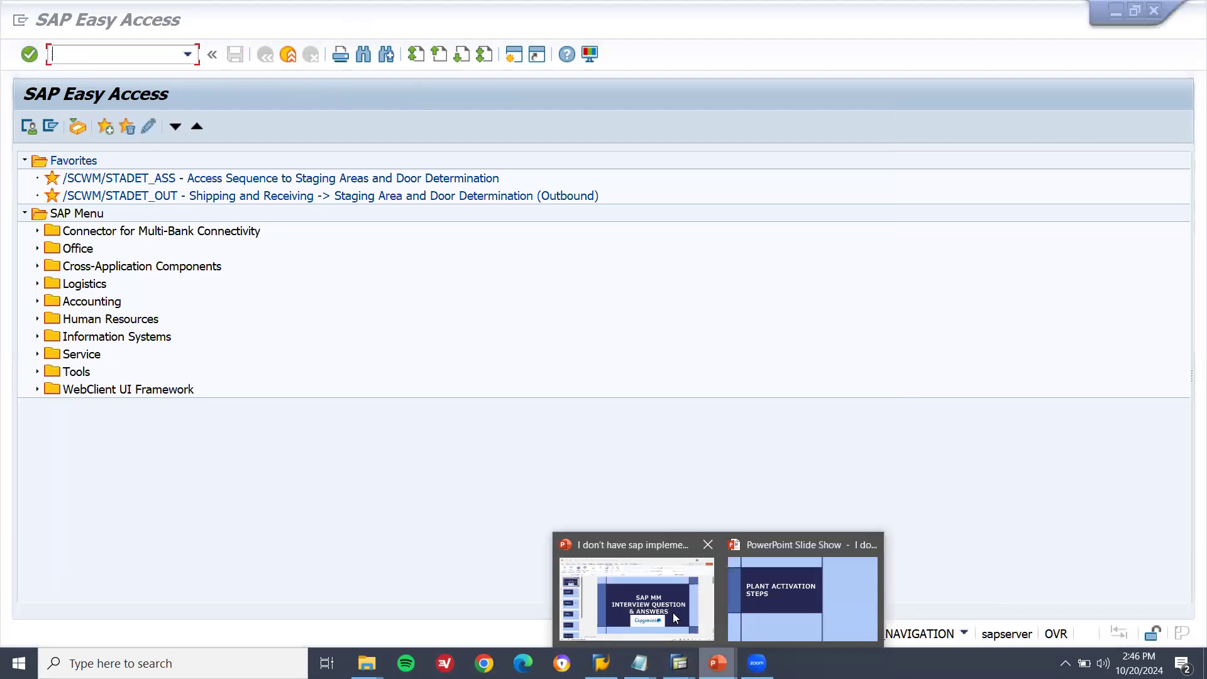
click(813, 593)
key(Right)
key(Left)
key(Left)
key(Left)
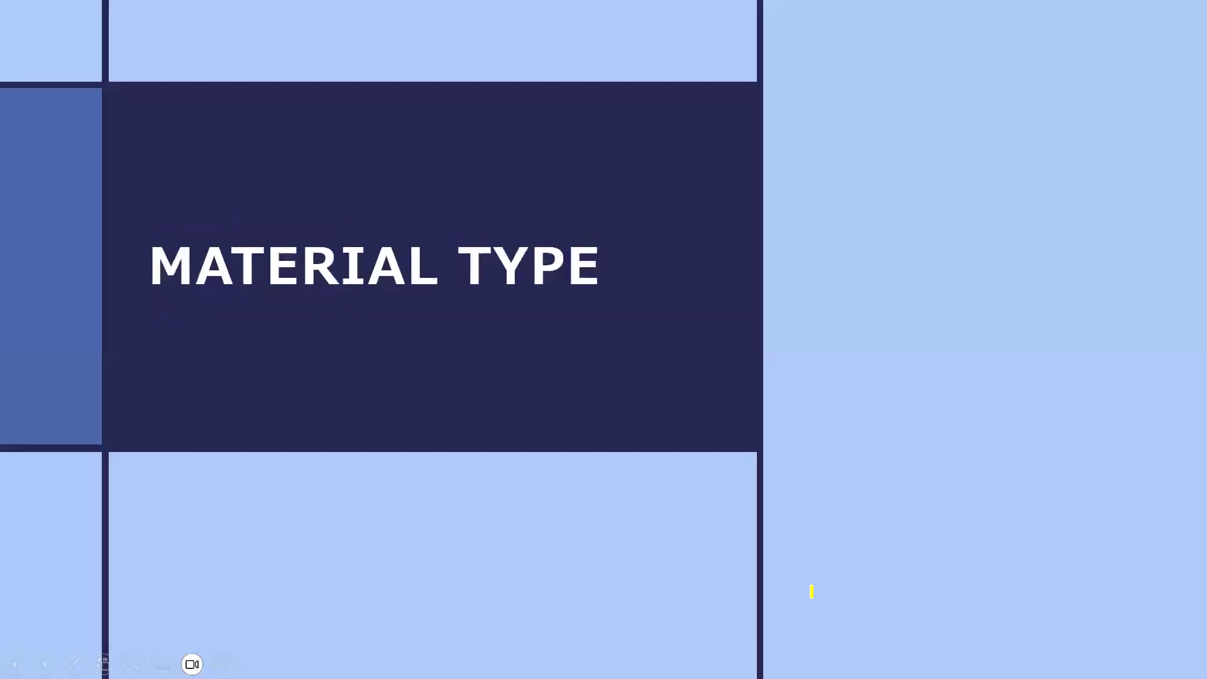
key(Left)
key(Left)
key(Left)
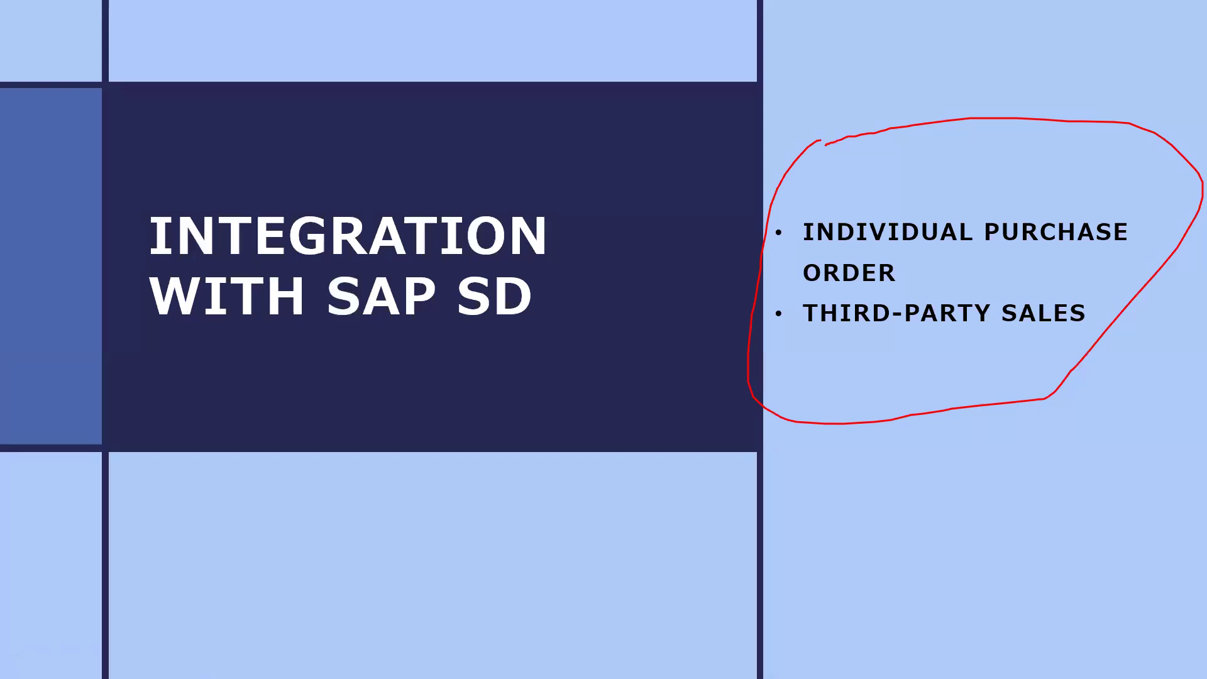
Switch to the untitled Notepad file and add the line "OMSG-->" below MMNR, after a blank line.
key(alt+Tab)
key(alt+Tab)
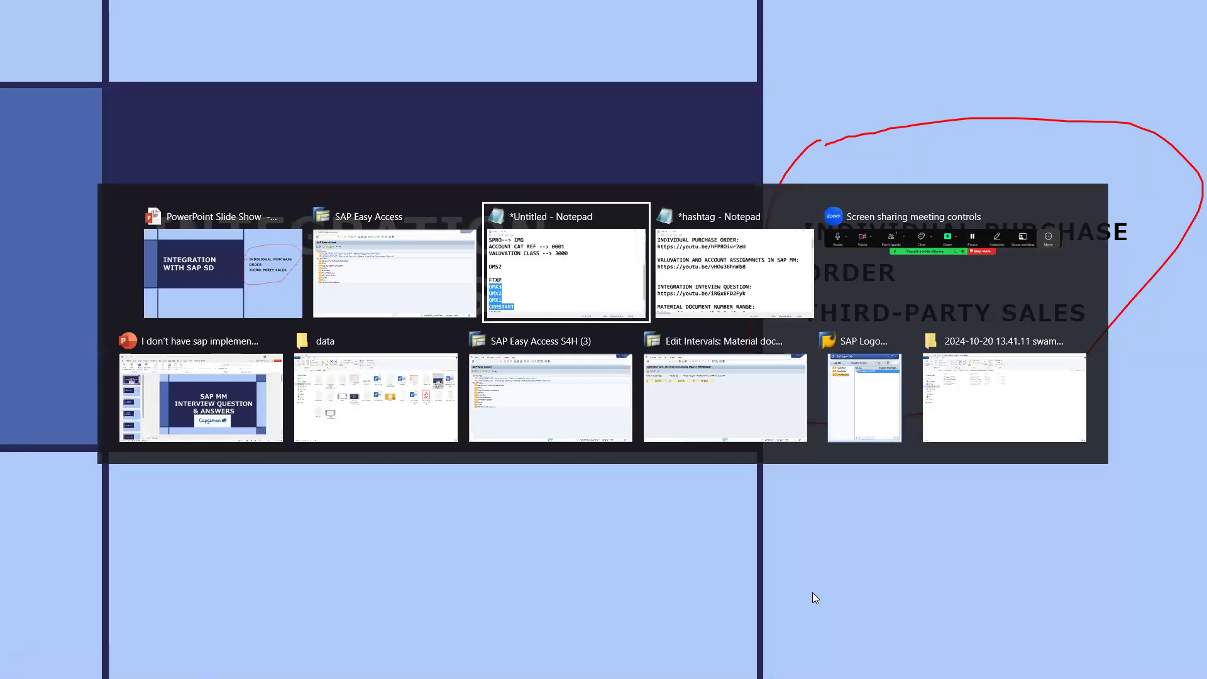
key(Down)
key(Down)
key(Down)
key(Down)
key(Down)
key(Down)
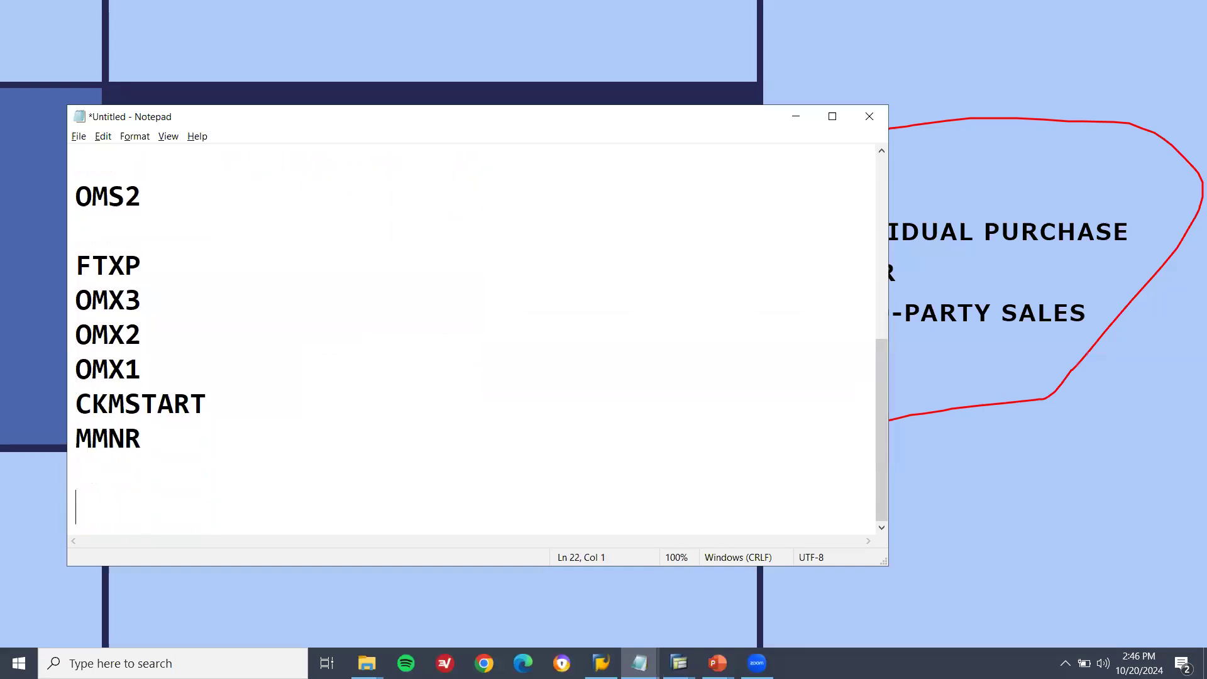
text(OMSG)
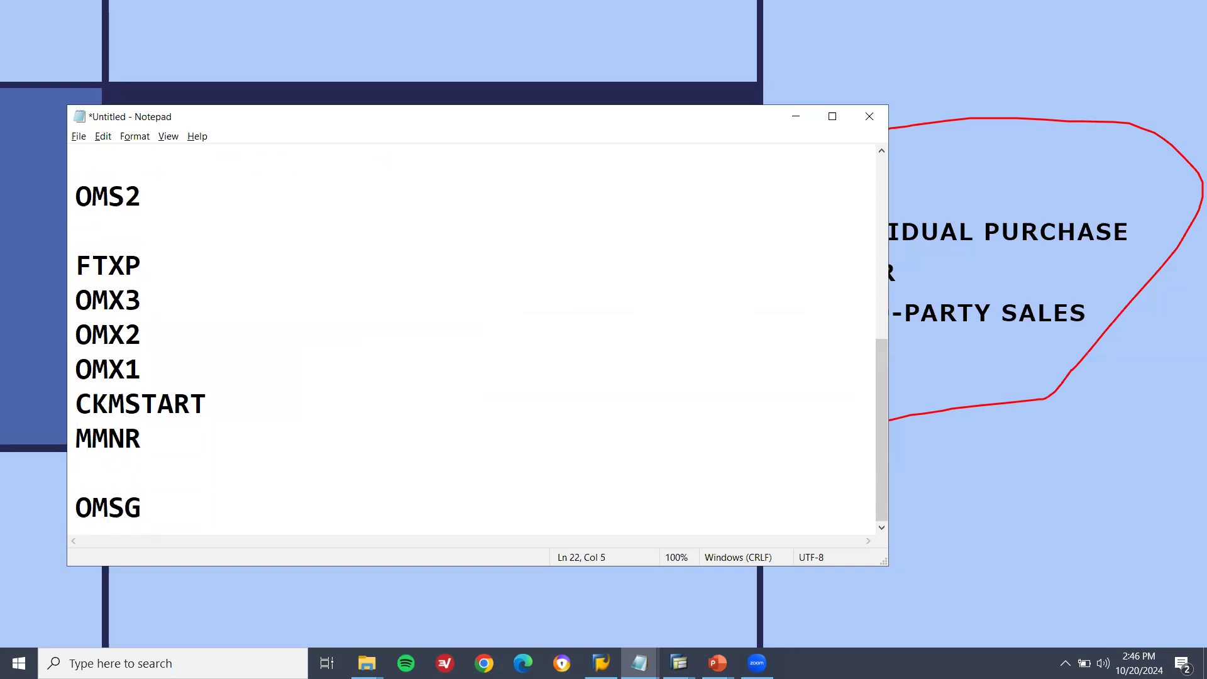
text(-->)
Add the heading "SUPPLIER MASTER CONFIG" above the OMSG line, separated from MMNR by a blank line.
click(76, 472)
text(SUPPLIER)
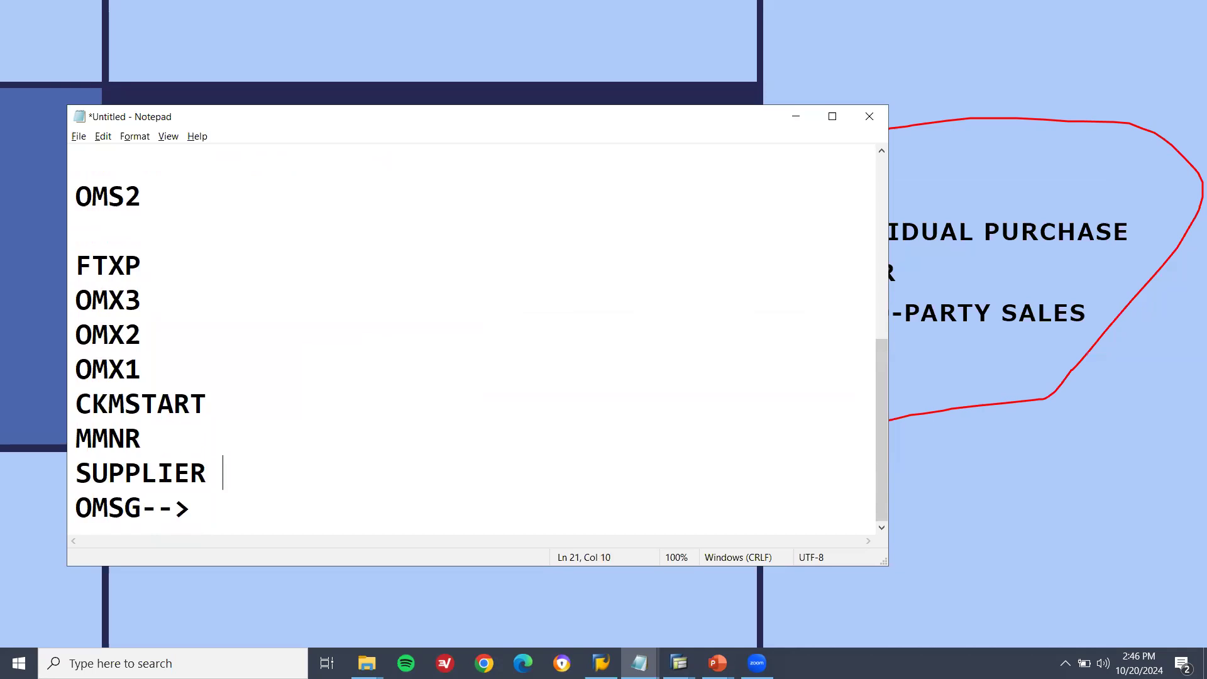
text( MASTER CO)
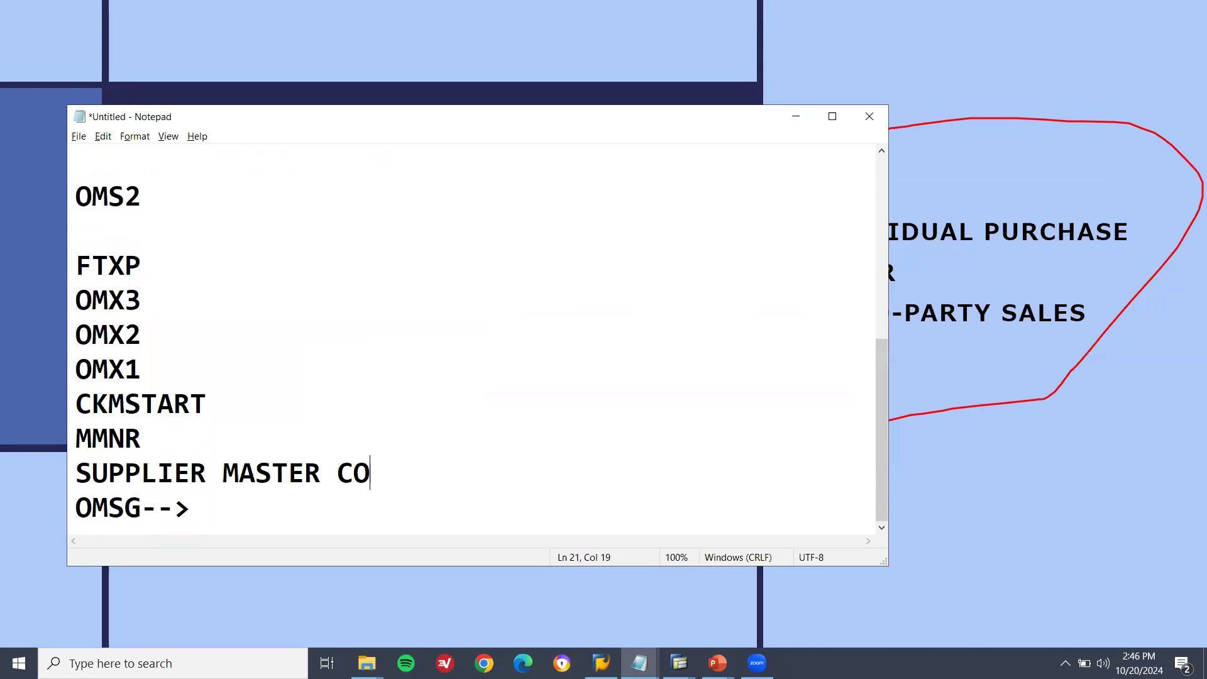
text(NFIG)
click(76, 473)
key(Return)
key(Down)
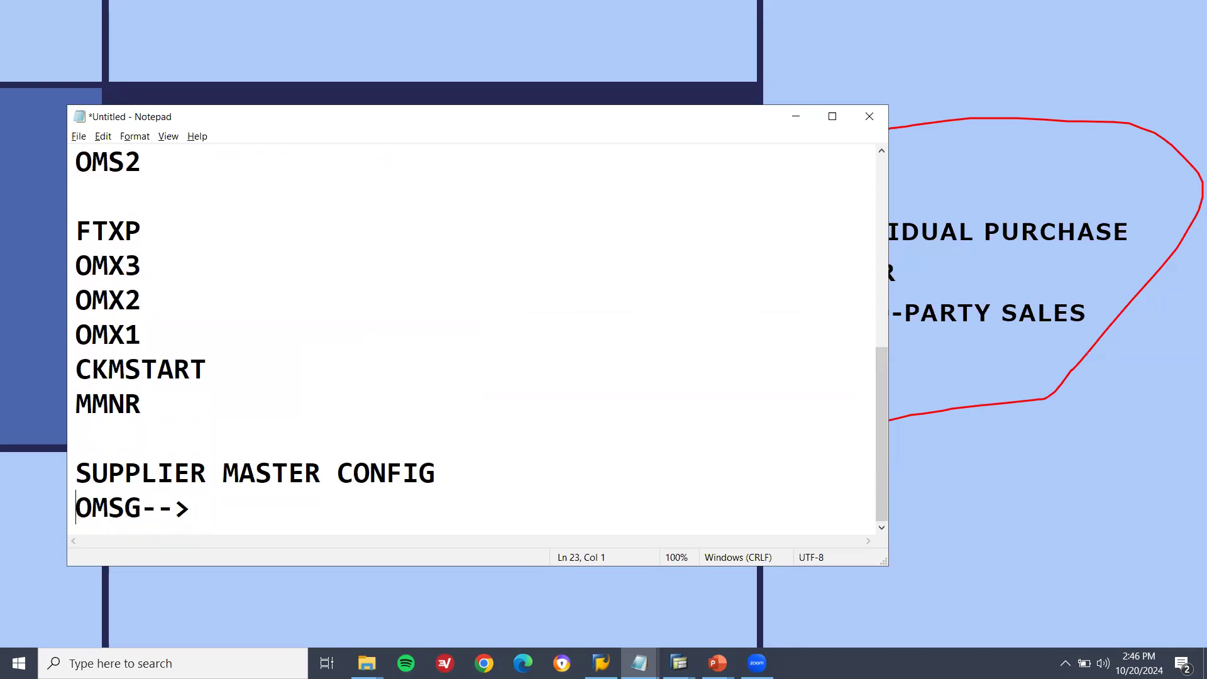
key(End)
scroll(471, 340, down, 1)
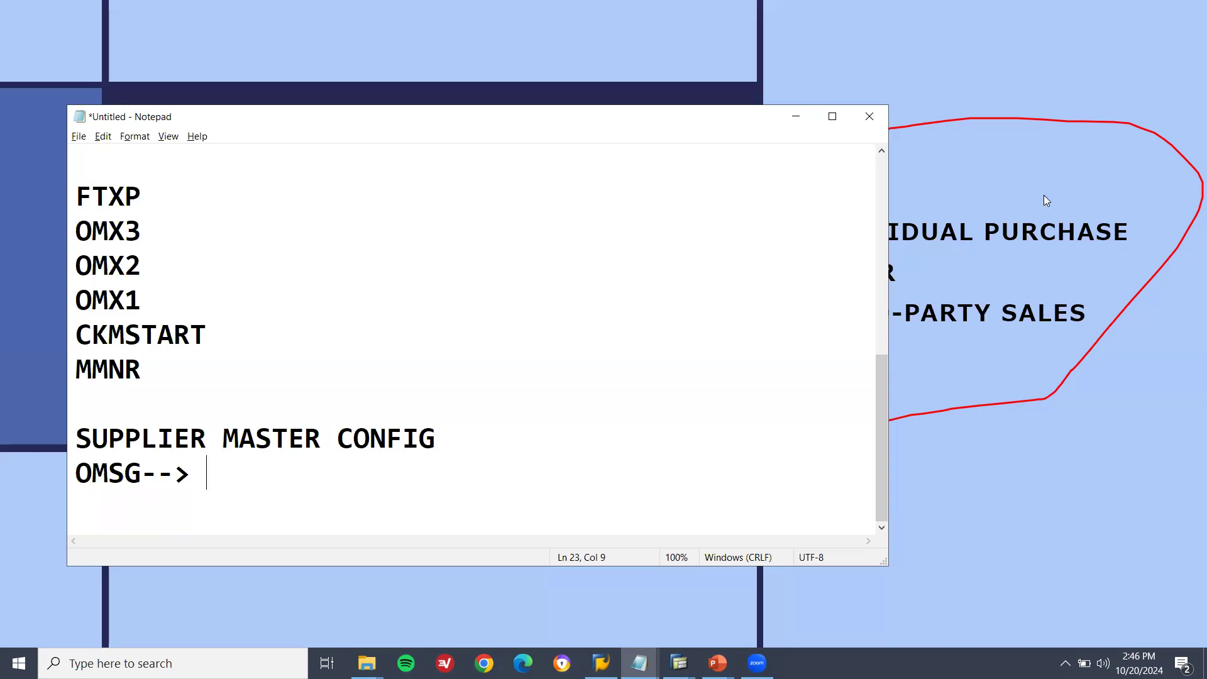
Highlight the supplier master heading with its OMSG line, and switch to the SAP Easy Access window.
key(shift+Up)
key(shift+Up)
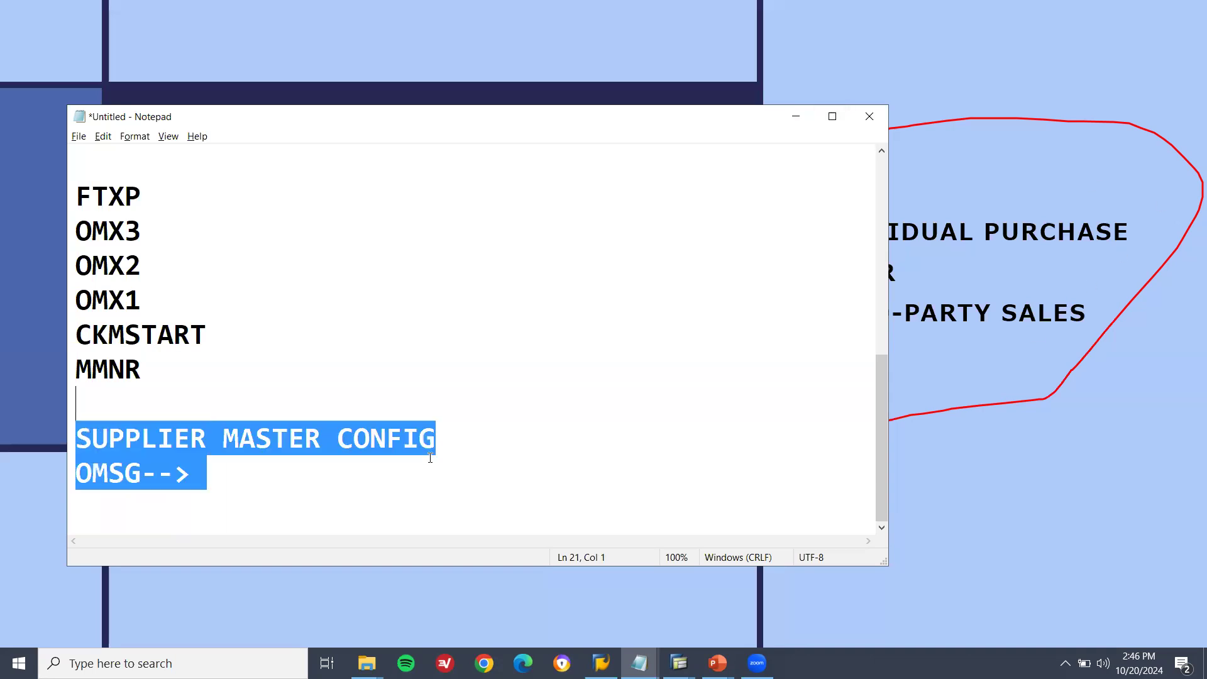
click(679, 663)
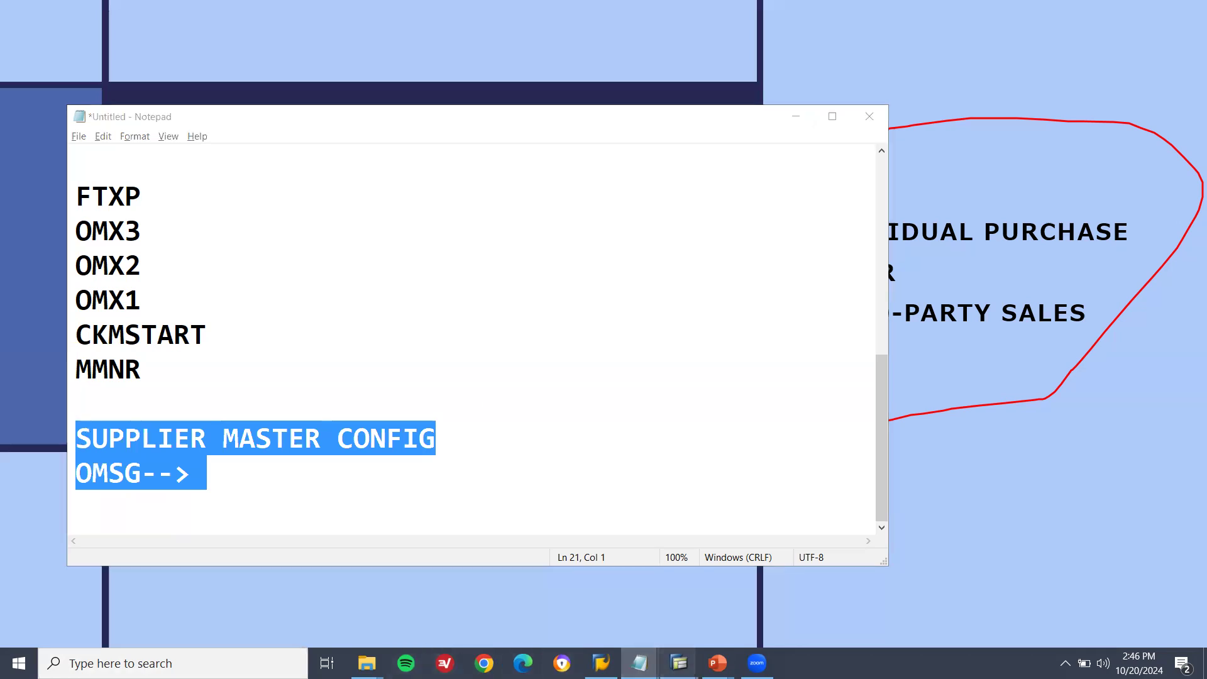
click(509, 577)
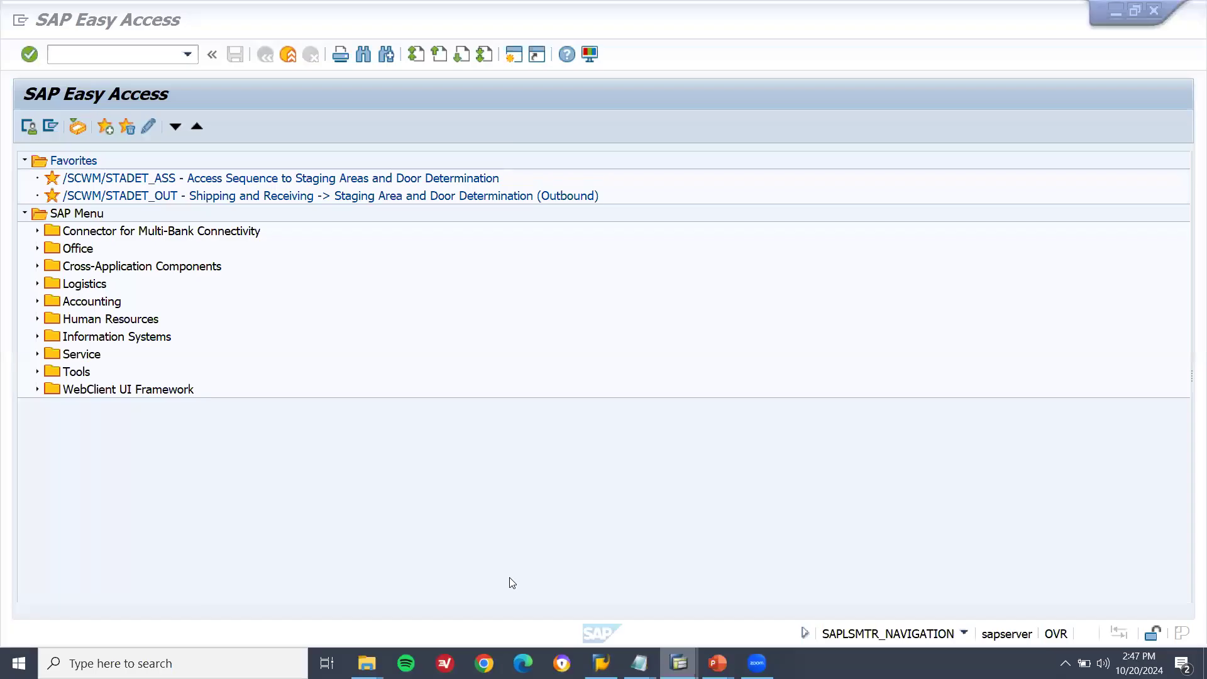
Run transaction OMSG and open the details of supplier account group 0001.
text(OMM)
key(BackSpace)
text(SG)
key(Return)
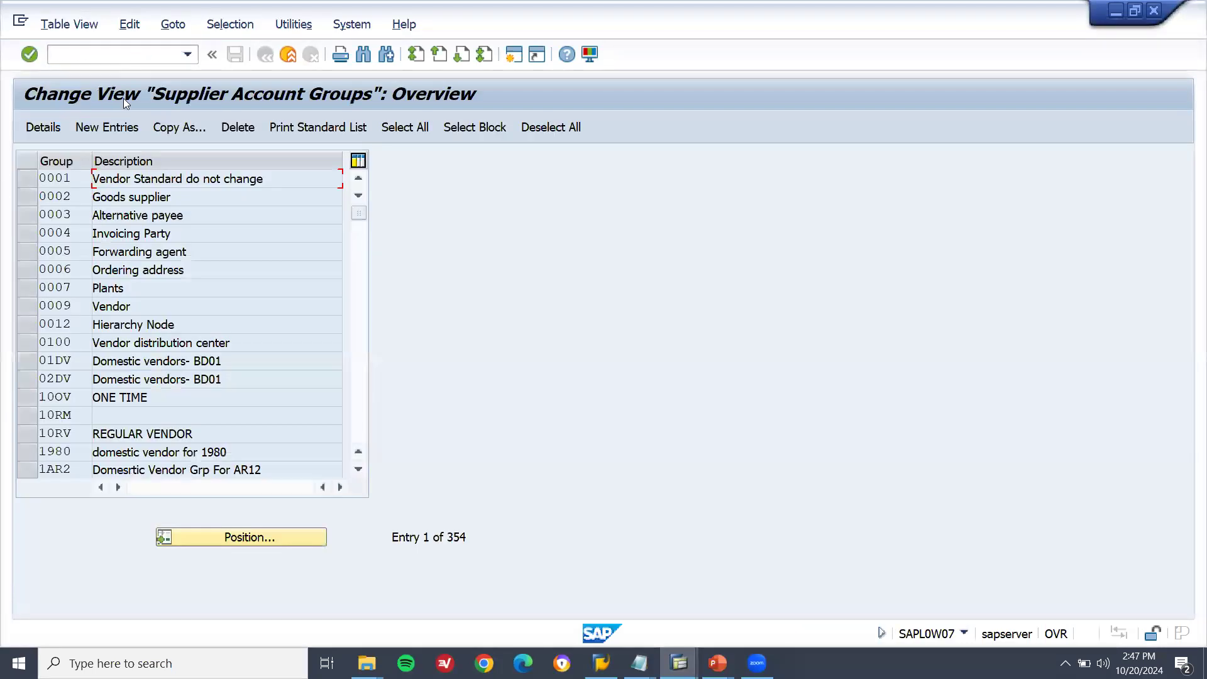
double_click(143, 178)
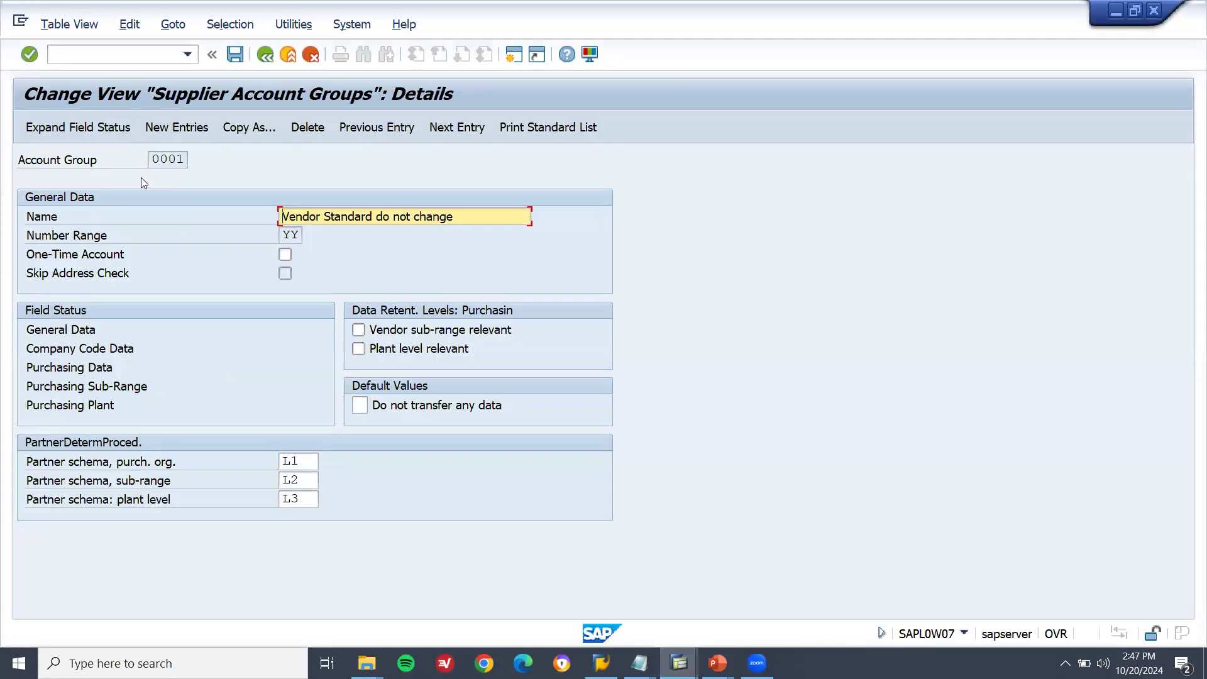
Highlight the account group number in the details view and go back to the SAP Easy Access screen.
click(164, 158)
key(shift+Right)
key(shift+Right)
key(shift+Right)
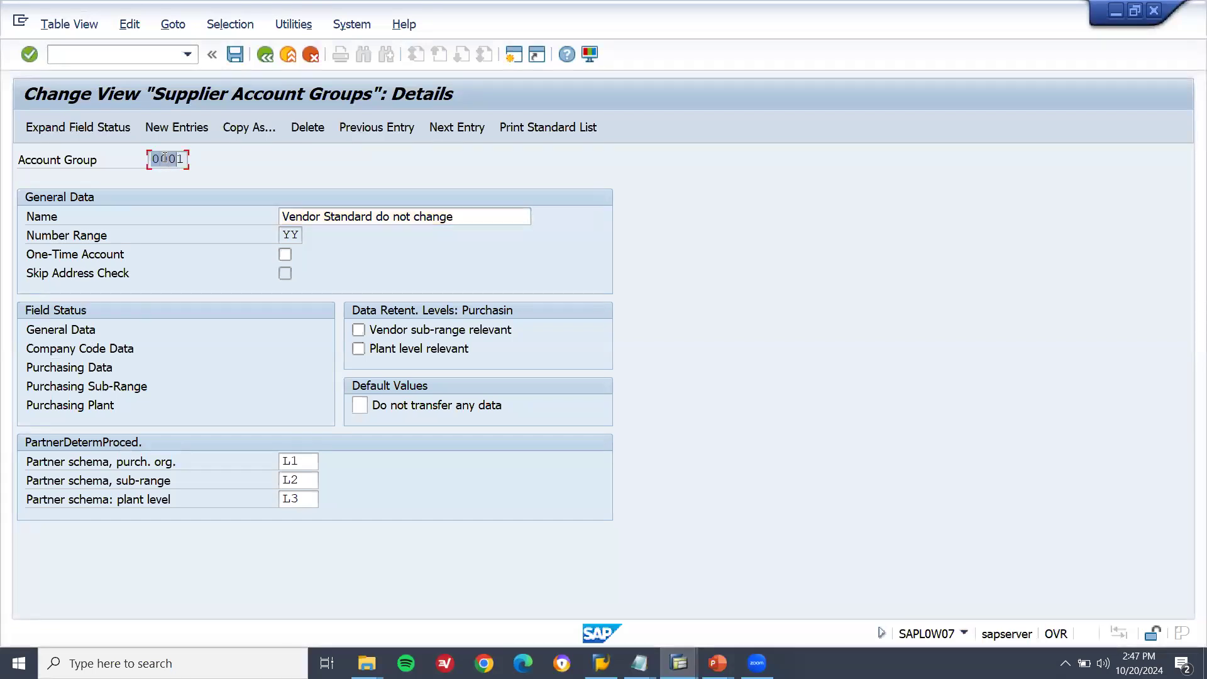
key(F3)
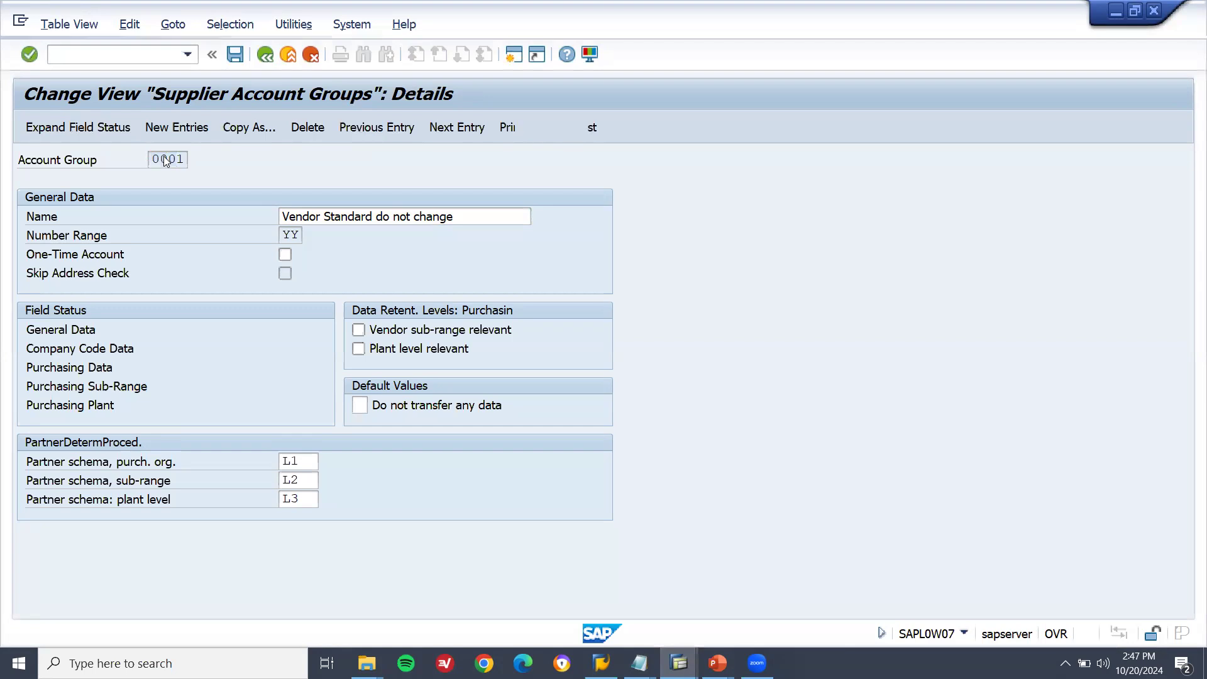
key(F3)
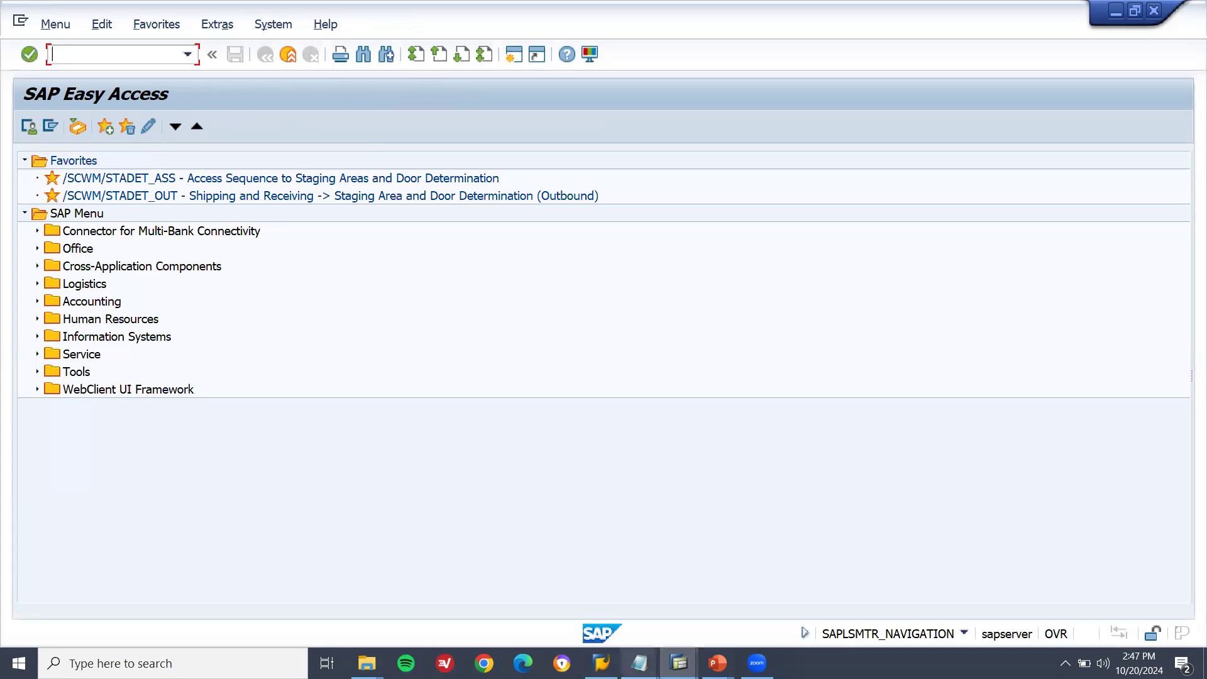
Switch to the untitled Notepad file and add two blank lines below the OMSG line.
click(639, 663)
click(699, 616)
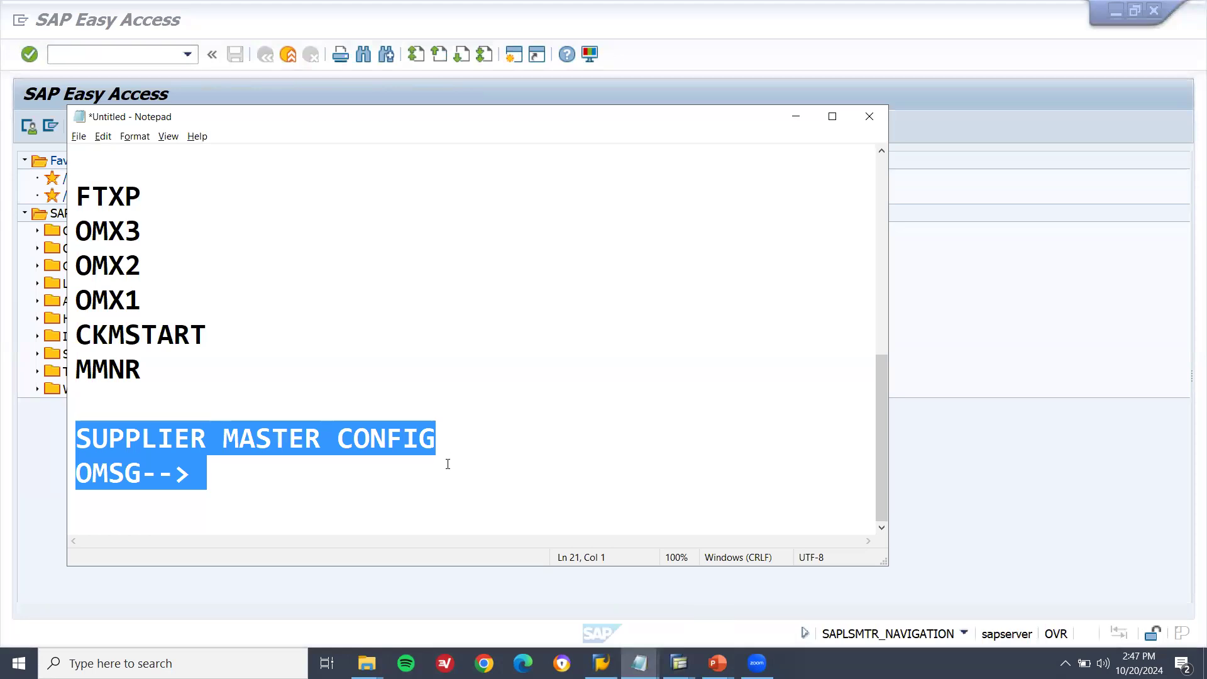
click(423, 485)
key(Return)
key(Return)
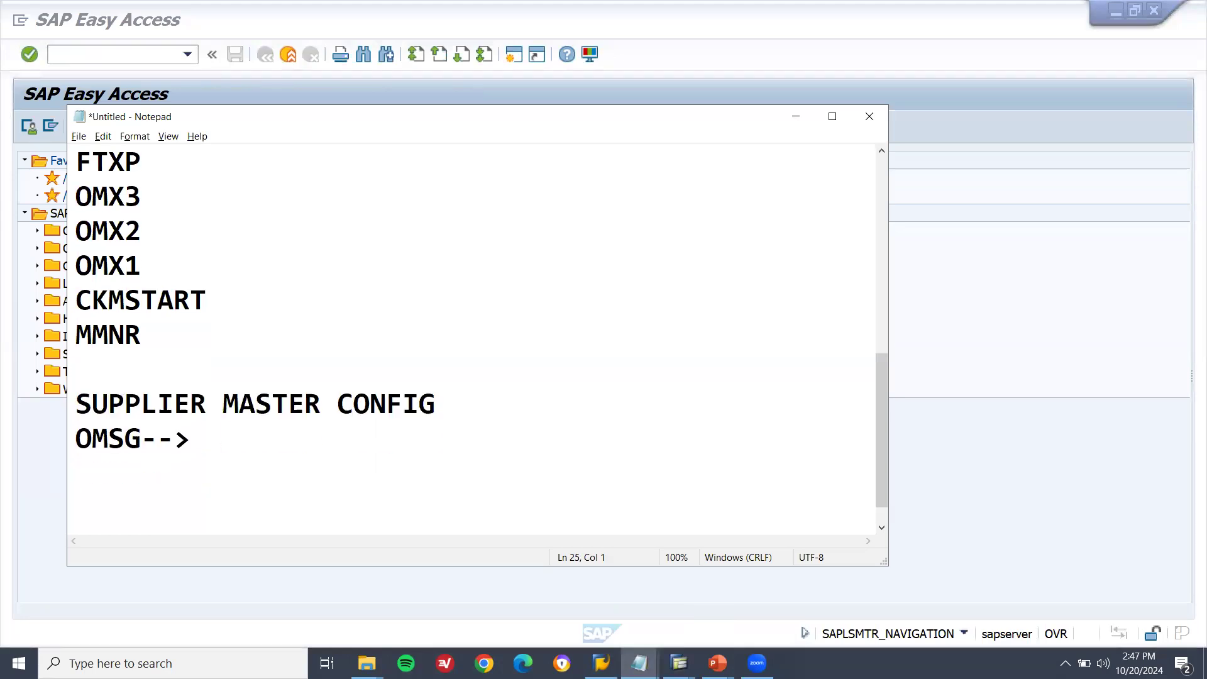
Highlight the OMSG code and append "VN" after the arrow on its line.
key(Up)
key(Up)
key(Up)
key(Down)
key(shift+Right)
key(shift+Right)
key(shift+Right)
key(shift+Right)
key(Right)
key(Right)
key(Right)
text(VN)
key(Return)
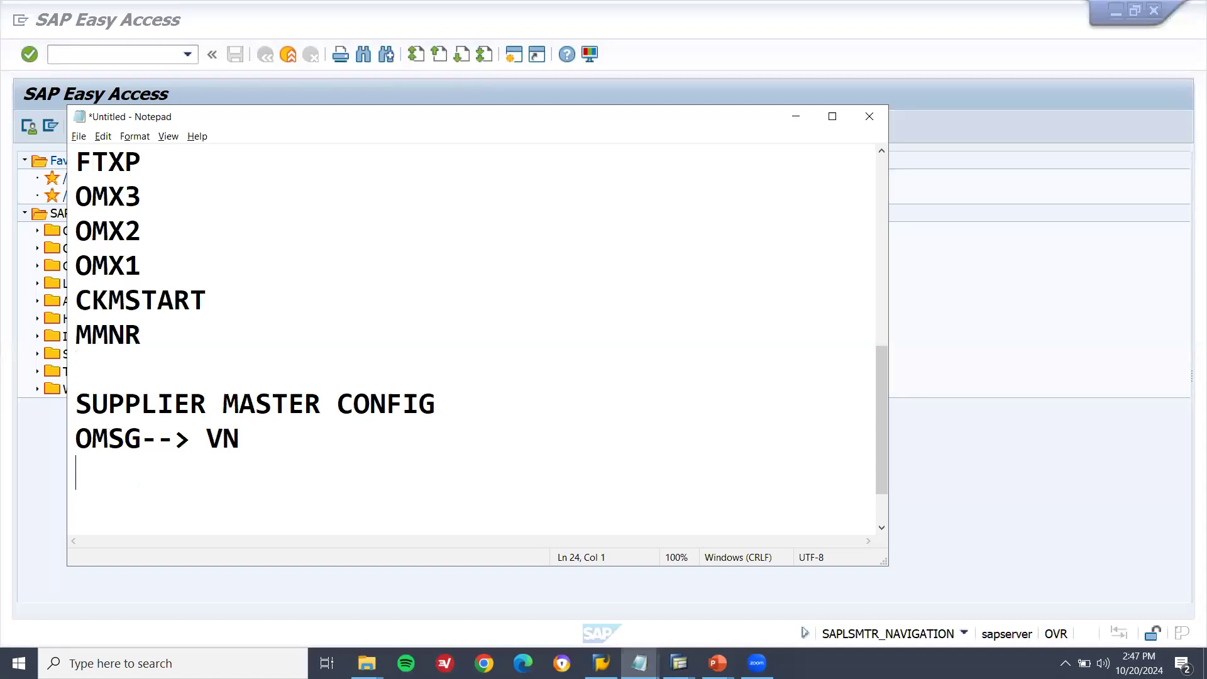
Highlight "VN" at the end of the OMSG line.
key(BackSpace)
key(shift+Left)
key(shift+Left)
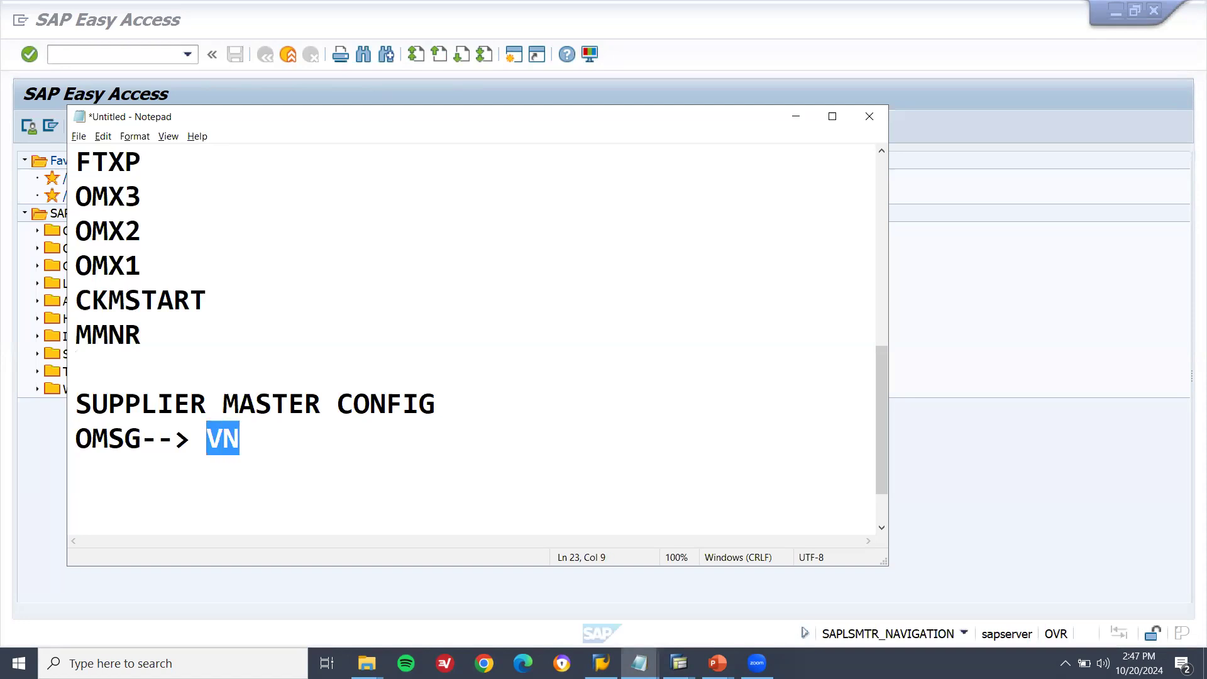
key(Right)
Add the lines "FLVN00" and "FLVN01" directly below the OMSG line.
key(Return)
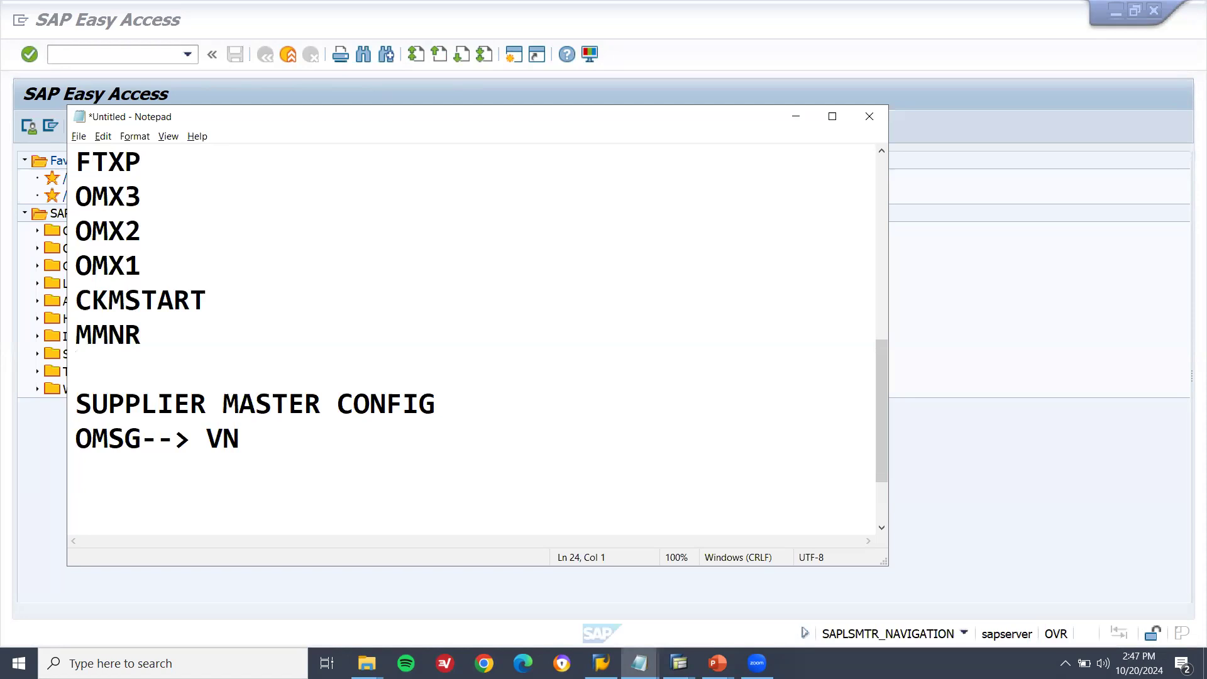
text(FLVN00)
key(Return)
text(FLVN01)
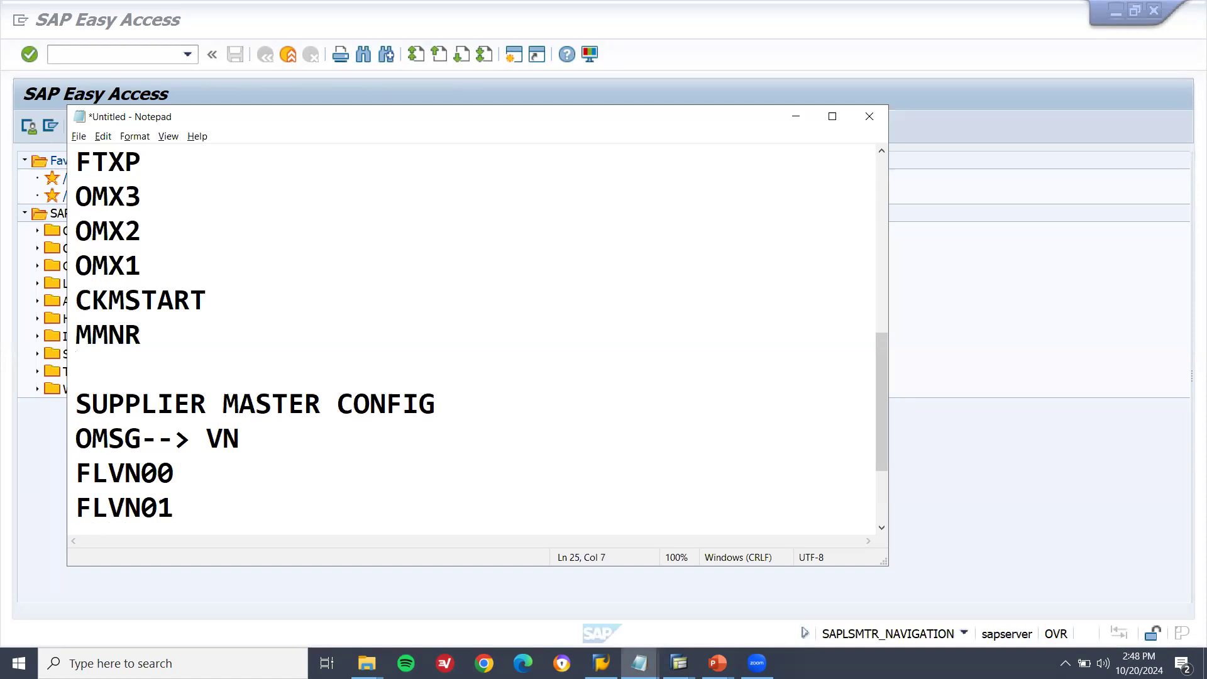
Highlight the FLVN00 and FLVN01 lines together.
click(425, 484)
key(Home)
key(shift+Down)
key(shift+Down)
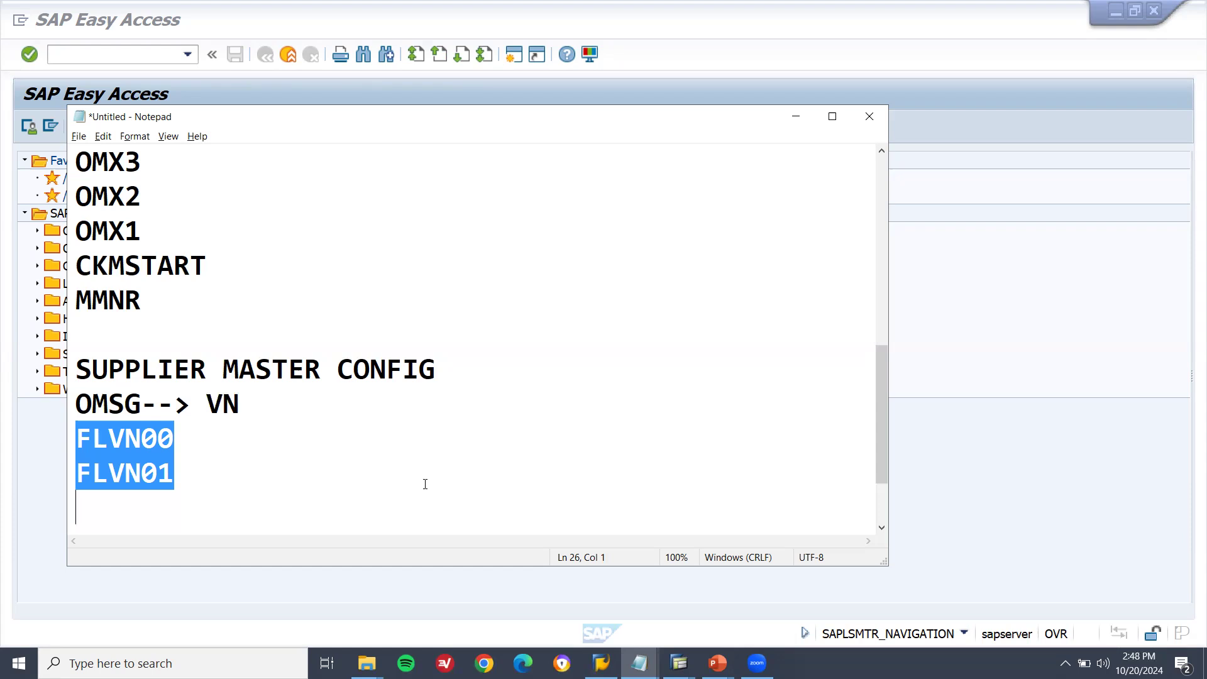
key(Up)
key(Up)
key(shift+Down)
key(shift+Down)
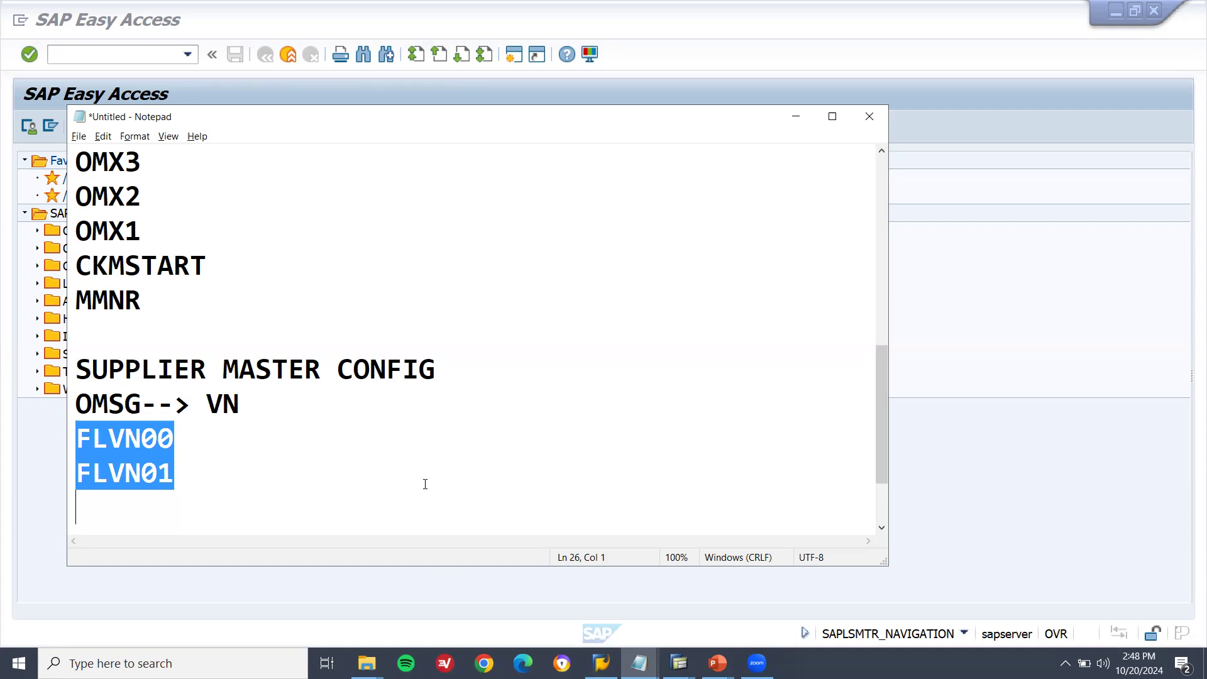